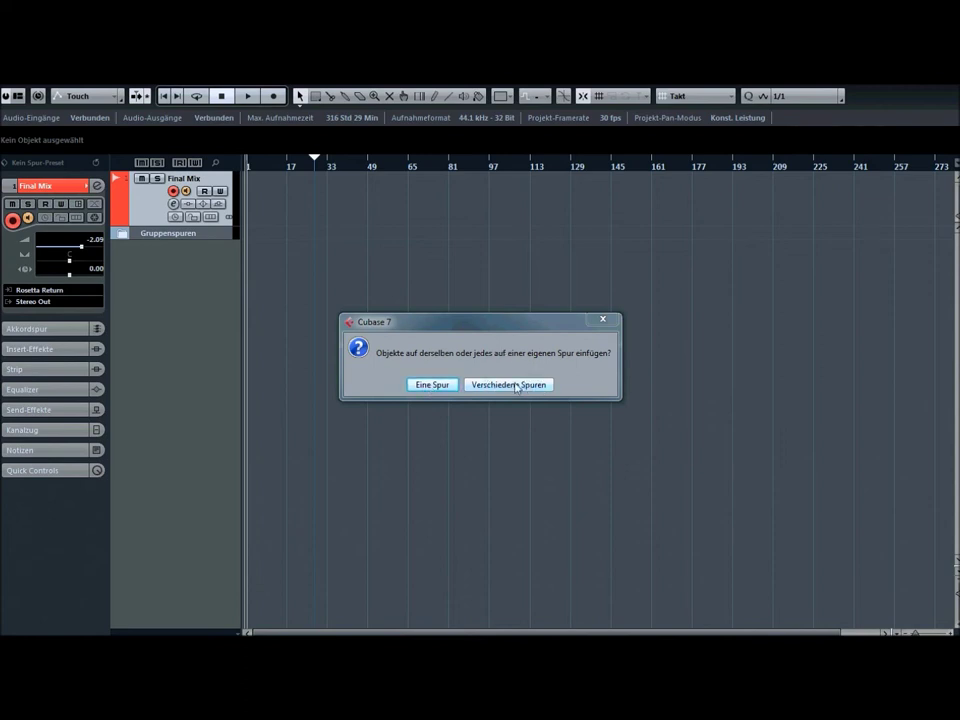
Choose to insert each imported audio file on its own separate track.
{"action": "left_click", "coordinate": [527, 386]}
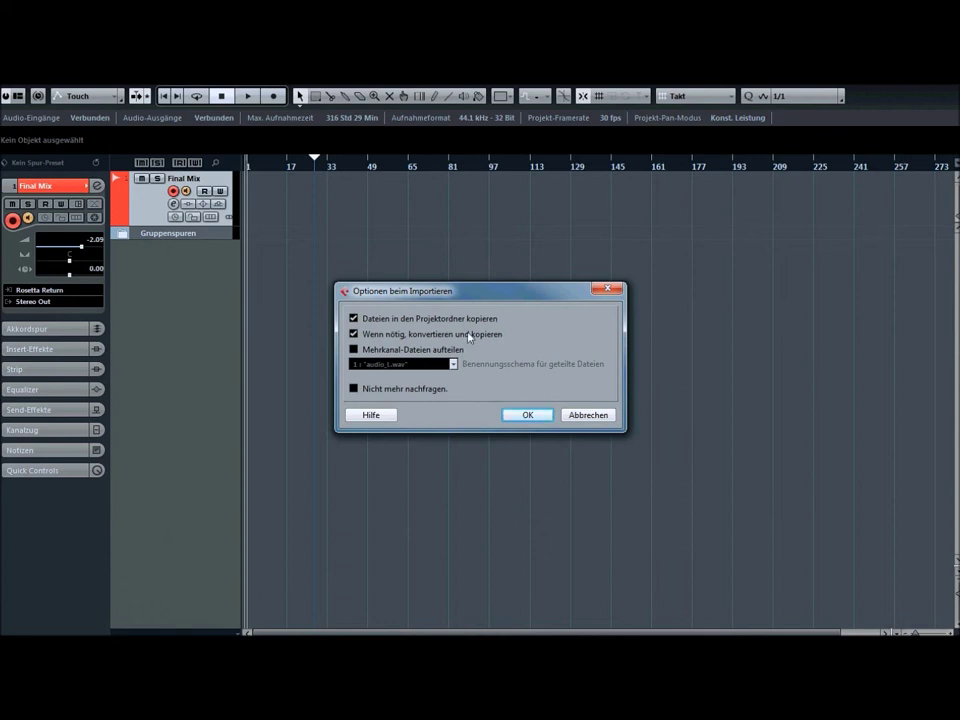
{"action": "left_click", "coordinate": [383, 351]}
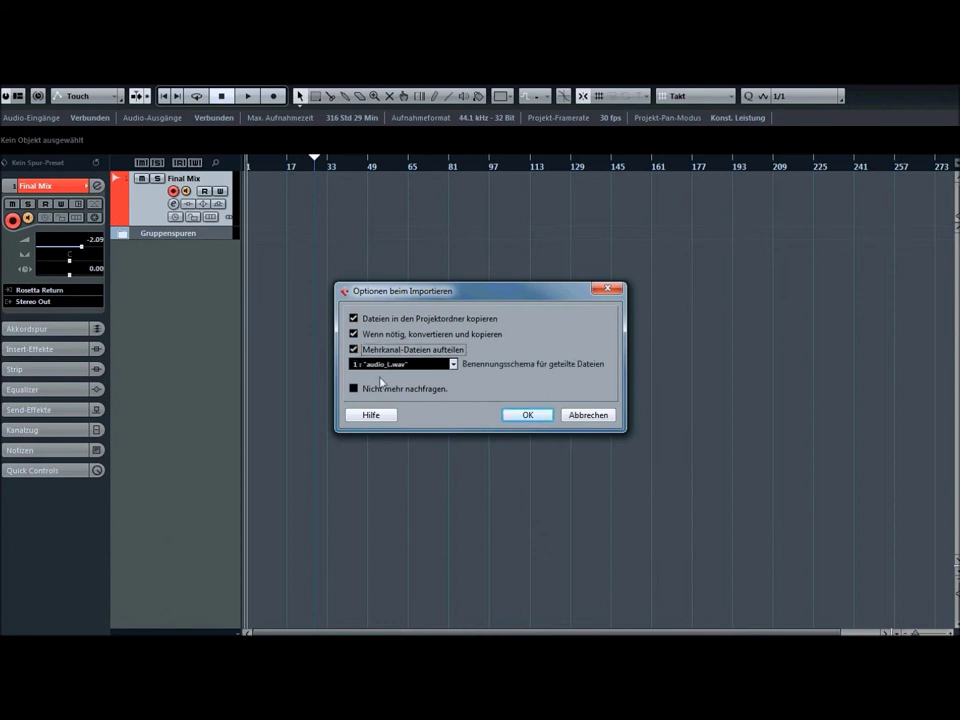
{"action": "left_click", "coordinate": [453, 365]}
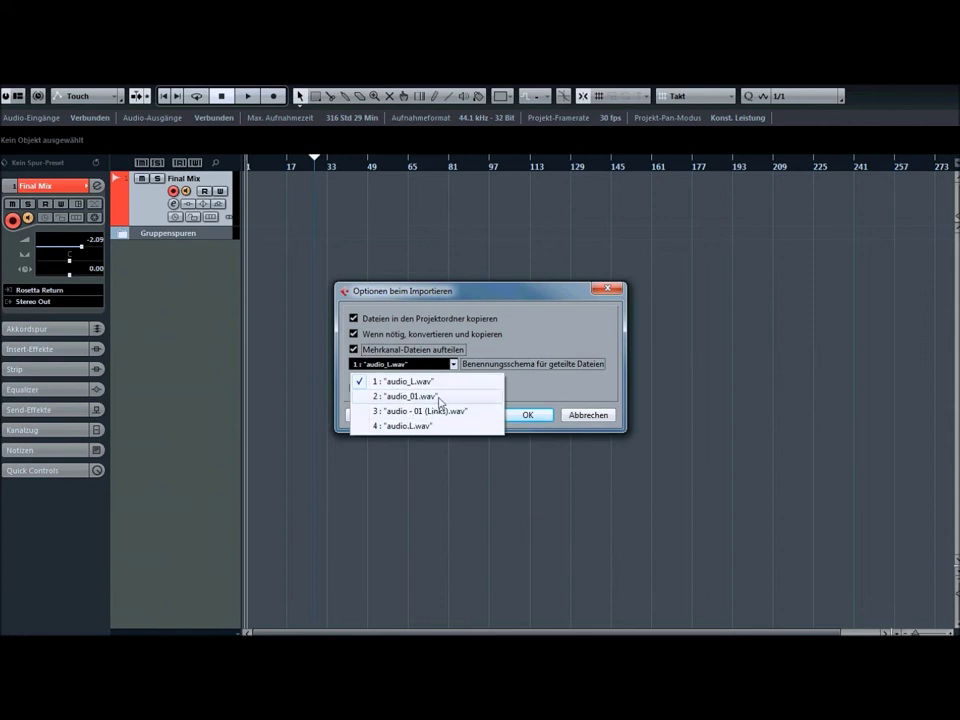
{"action": "left_click", "coordinate": [361, 351]}
{"action": "left_click", "coordinate": [361, 351]}
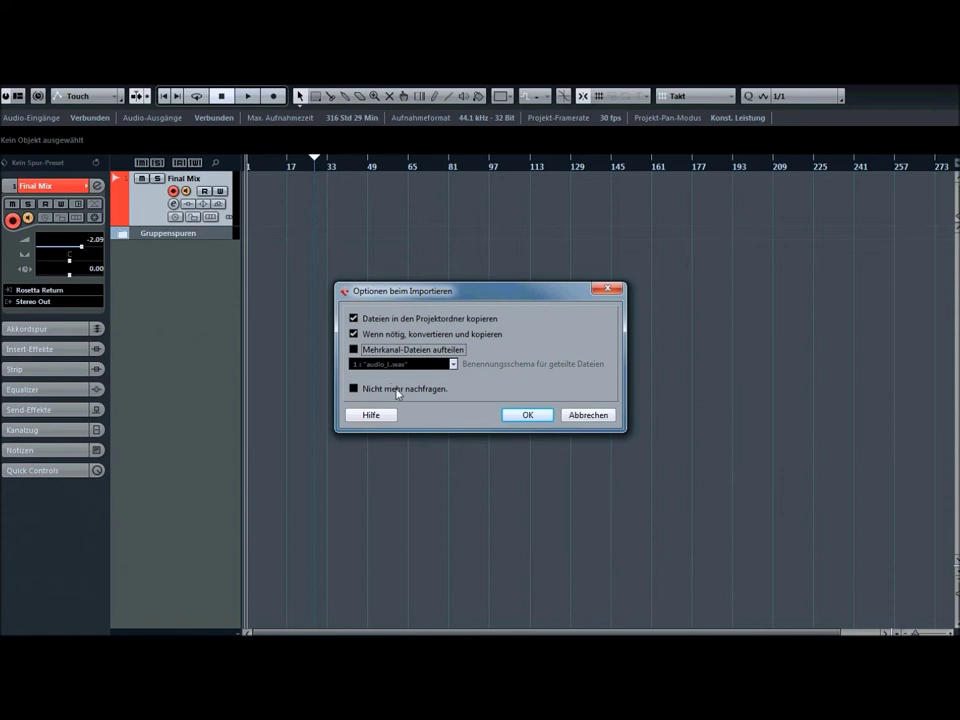
Import the audio files with copying to the project folder and conversion if needed enabled, leaving multichannel files unsplit.
{"action": "left_click", "coordinate": [360, 392]}
{"action": "left_click", "coordinate": [355, 391]}
{"action": "left_click", "coordinate": [354, 390]}
{"action": "left_click", "coordinate": [528, 415]}
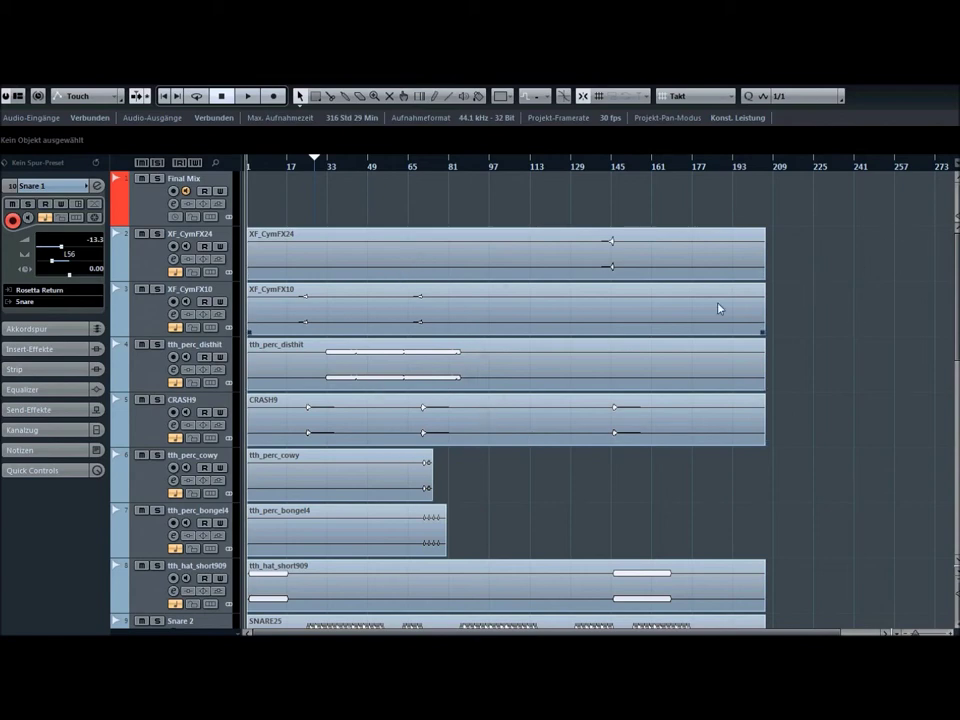
Look through the imported drum and percussion tracks, checking the Snare 2 track and the tth_hat_short909 event.
{"action": "left_click_drag", "start_coordinate": [956, 256], "coordinate": [951, 317]}
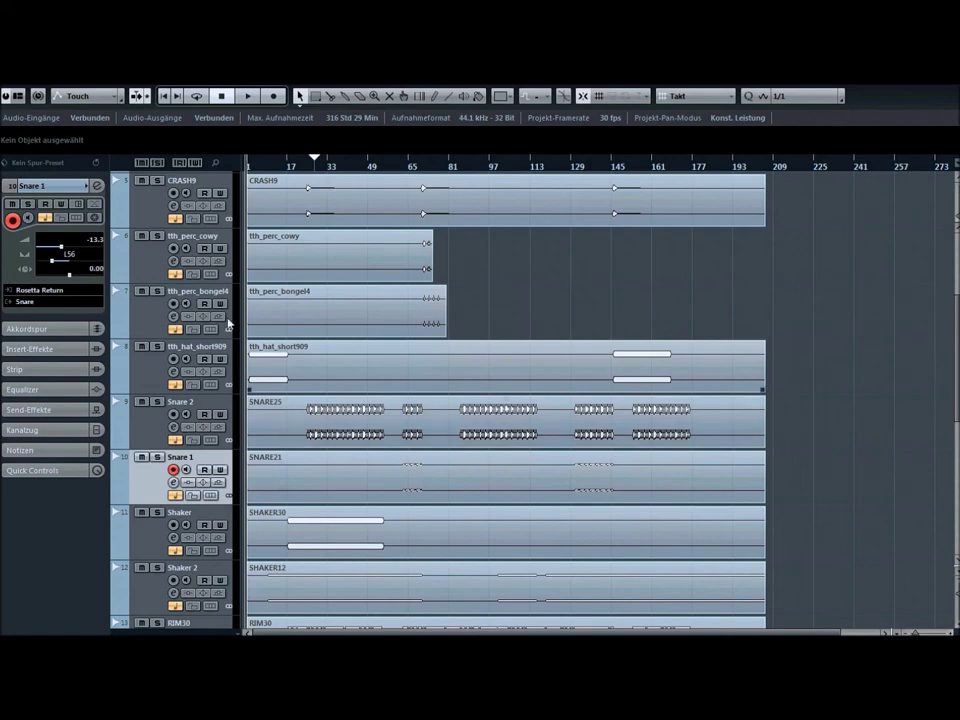
{"action": "left_click", "coordinate": [141, 430]}
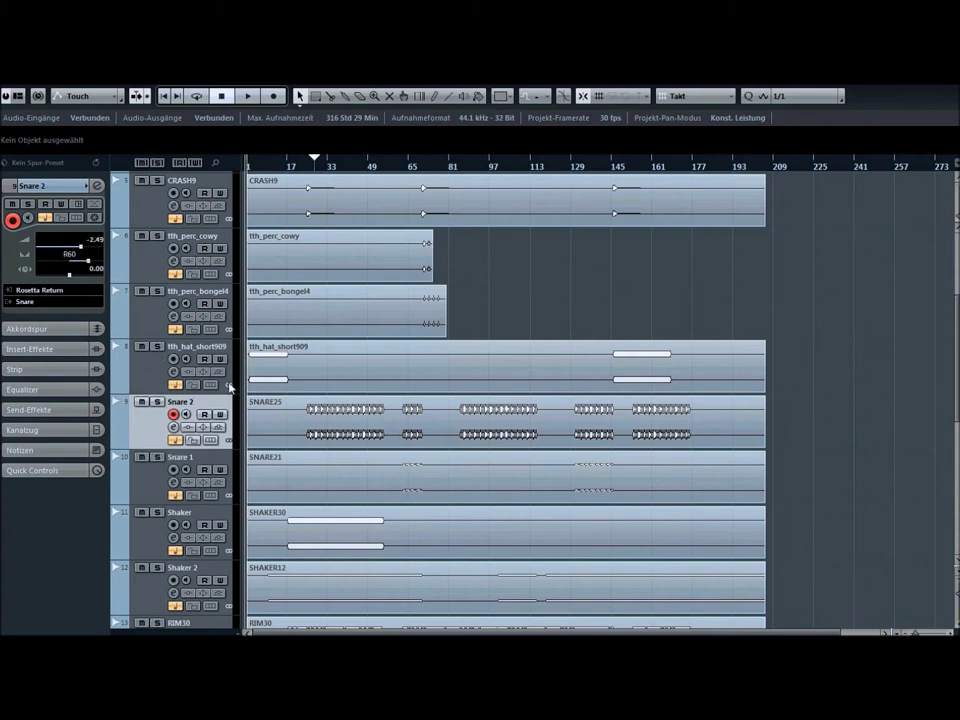
{"action": "left_click", "coordinate": [312, 381]}
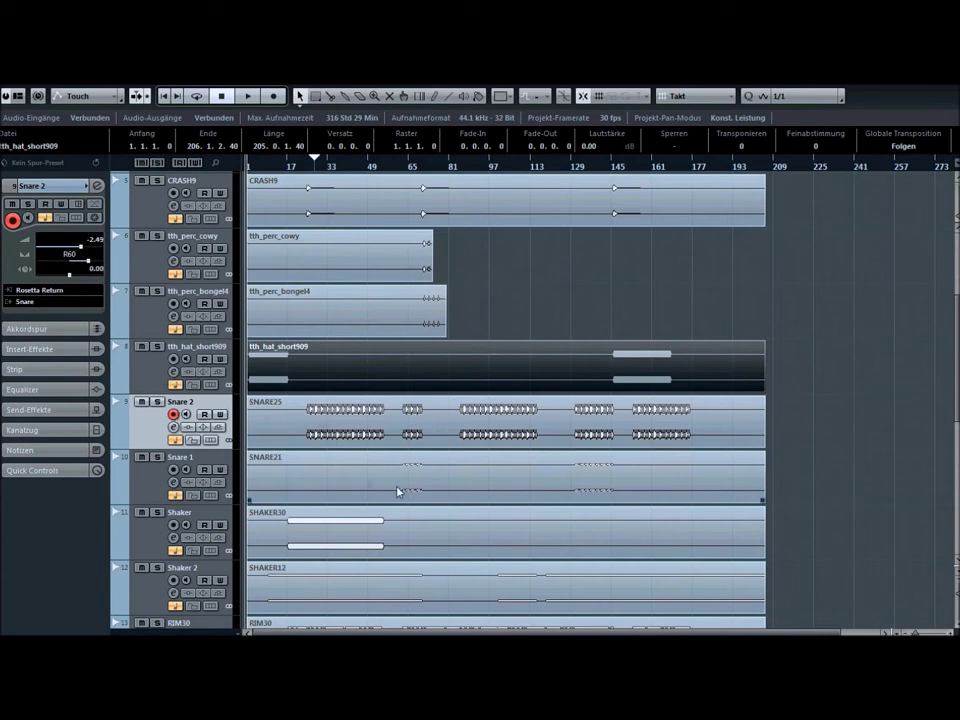
{"action": "scroll", "coordinate": [398, 491], "scroll_direction": "down", "scroll_amount": 2}
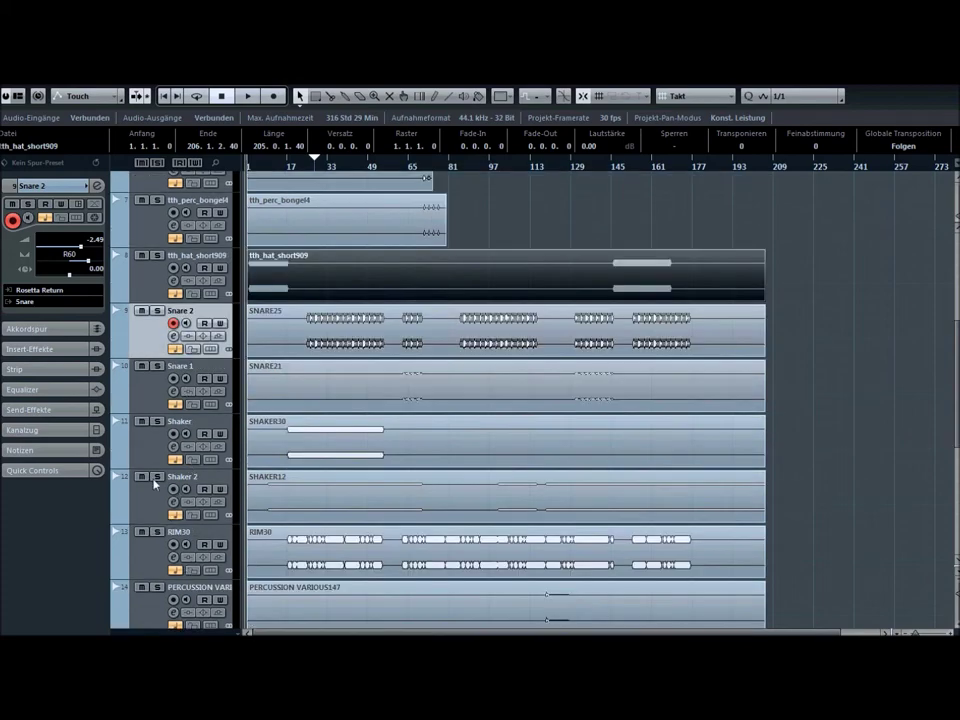
{"action": "scroll", "coordinate": [153, 328], "scroll_direction": "down", "scroll_amount": 3}
{"action": "scroll", "coordinate": [193, 397], "scroll_direction": "up", "scroll_amount": 4}
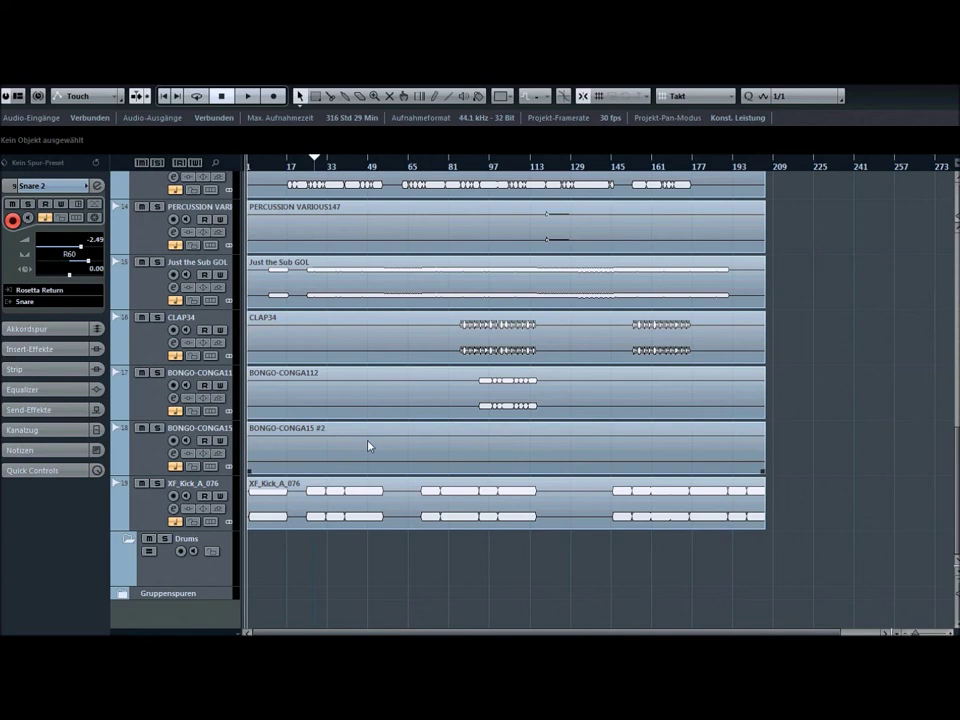
Move all imported audio tracks, from XF_CymFX24 through XF_Kick_A_076, into the Drums folder track and check its contents.
{"action": "scroll", "coordinate": [368, 446], "scroll_direction": "up", "scroll_amount": 1}
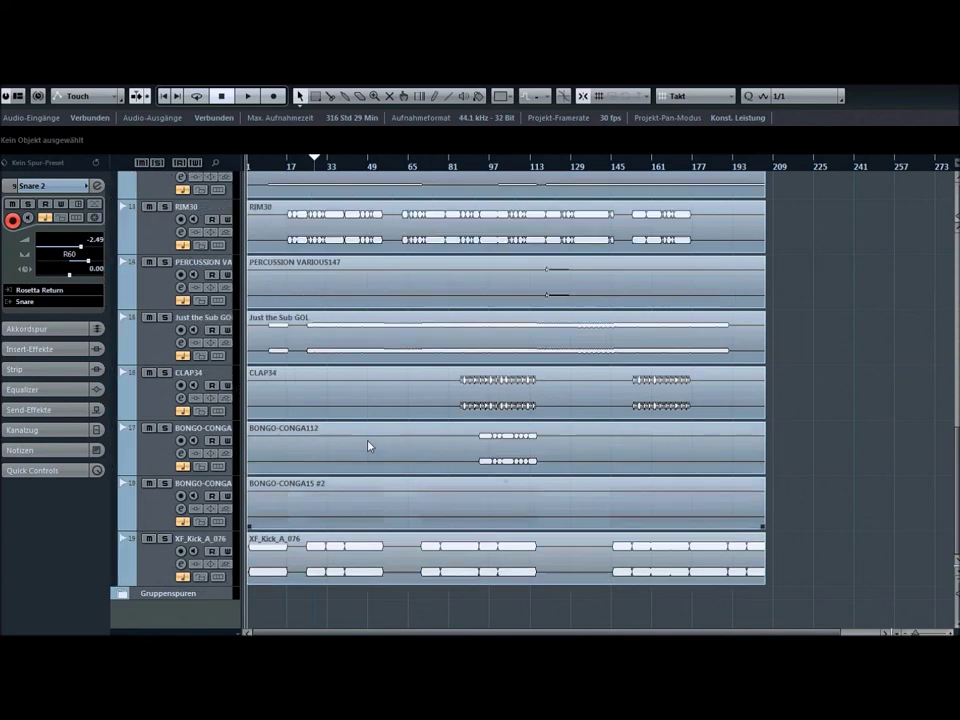
{"action": "scroll", "coordinate": [345, 454], "scroll_direction": "up", "scroll_amount": 20}
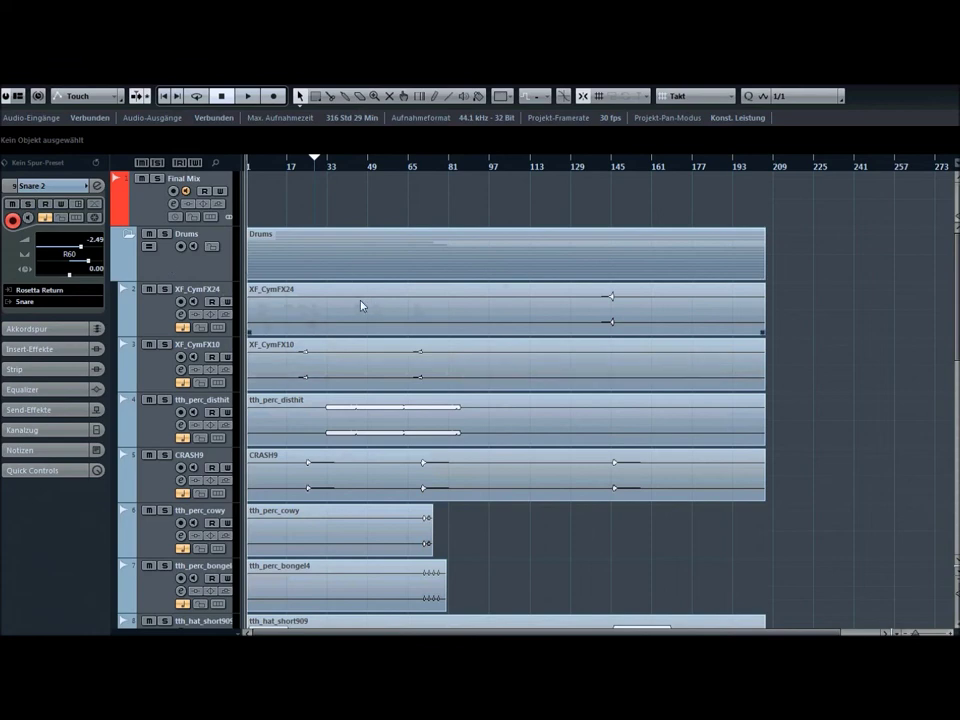
{"action": "scroll", "coordinate": [358, 411], "scroll_direction": "down", "scroll_amount": 4}
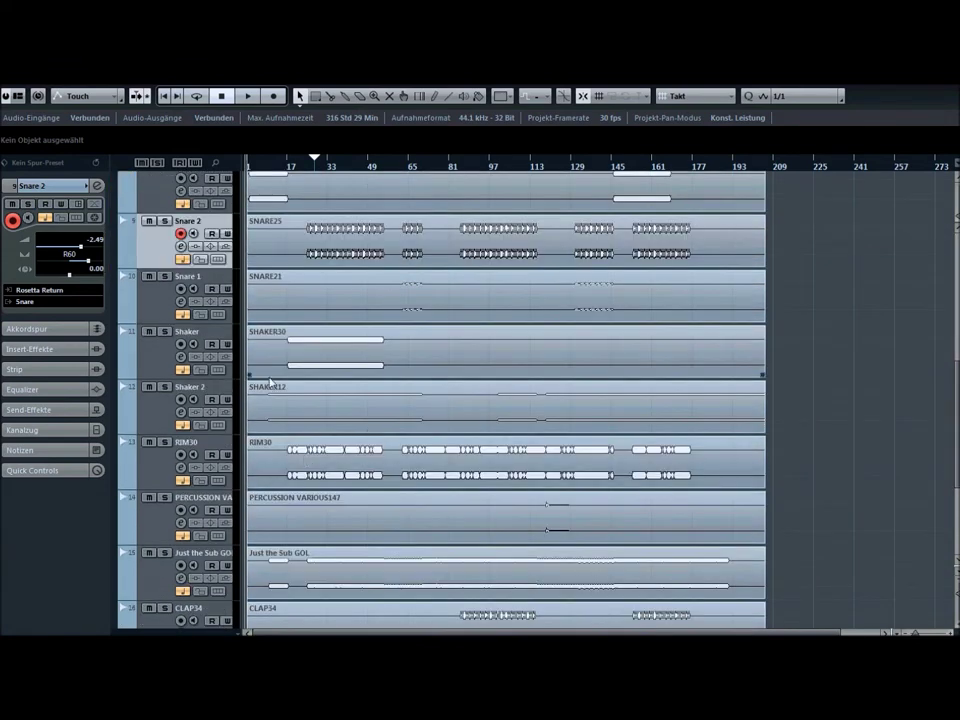
{"action": "scroll", "coordinate": [315, 500], "scroll_direction": "down", "scroll_amount": 4}
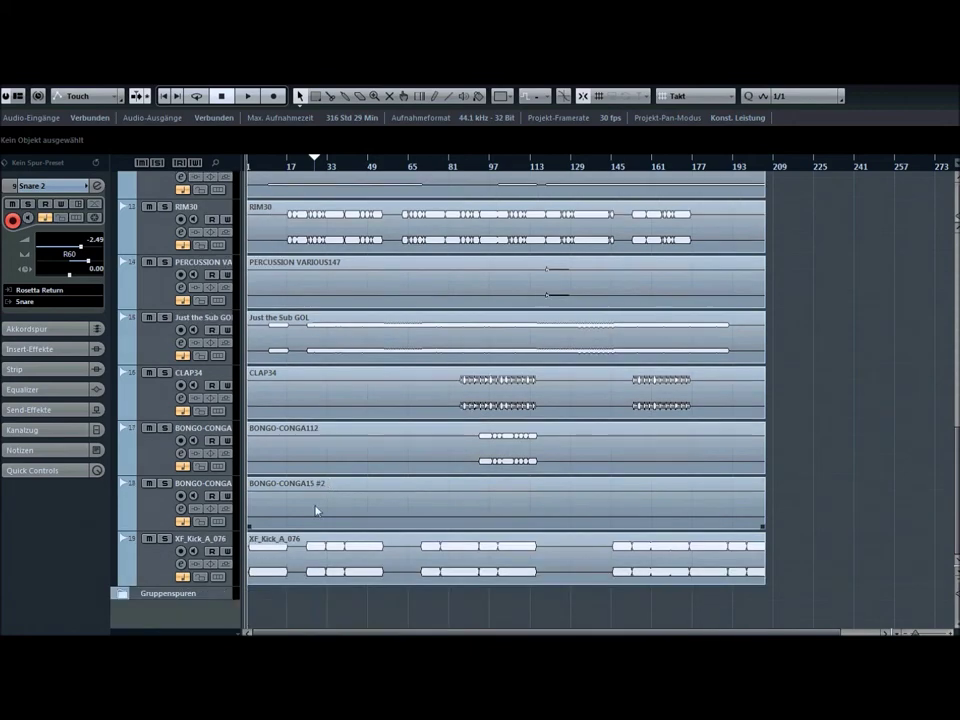
{"action": "scroll", "coordinate": [300, 508], "scroll_direction": "up", "scroll_amount": 6}
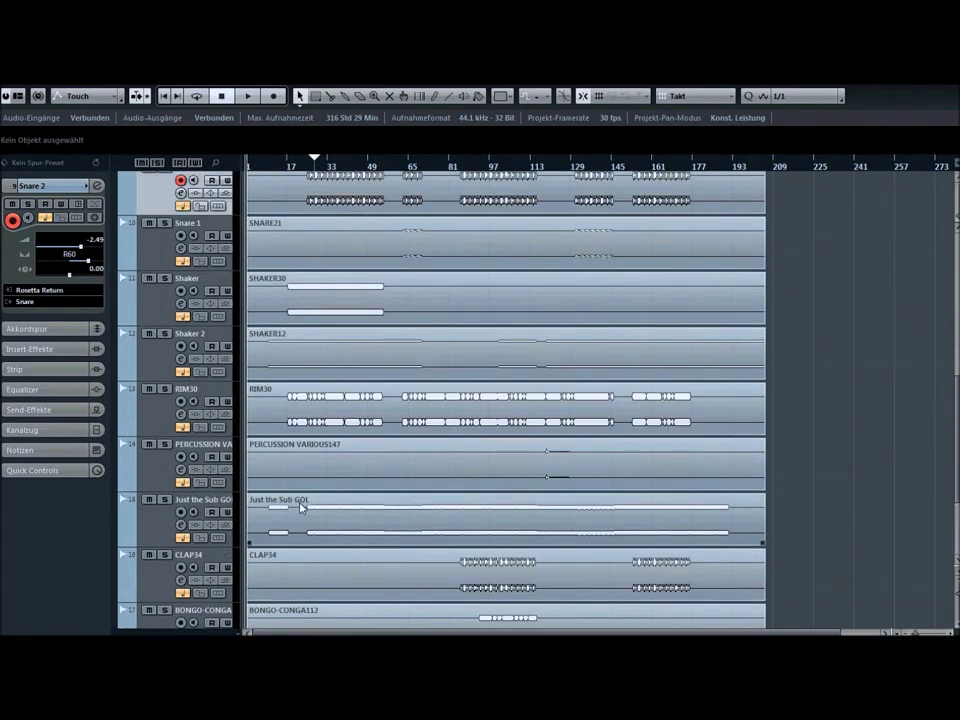
{"action": "scroll", "coordinate": [320, 480], "scroll_direction": "up", "scroll_amount": 3}
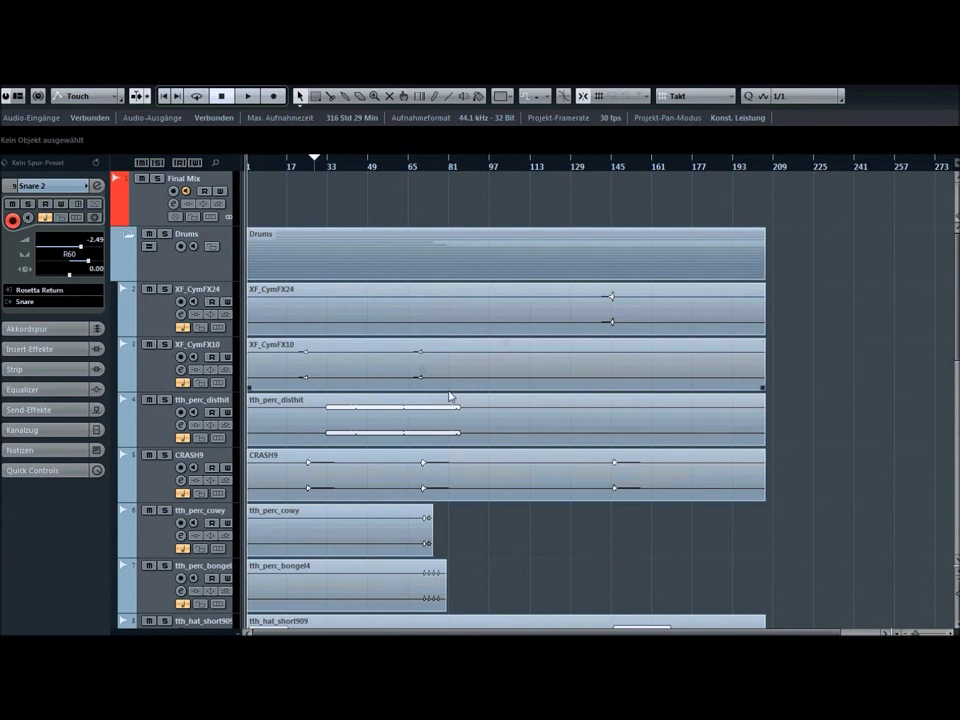
Add a Hats subfolder inside the Drums folder and move XF_CymFX24, XF_CymFX10, tth_perc_disthit and CRASH9 into it.
{"action": "key", "text": "ctrl+z"}
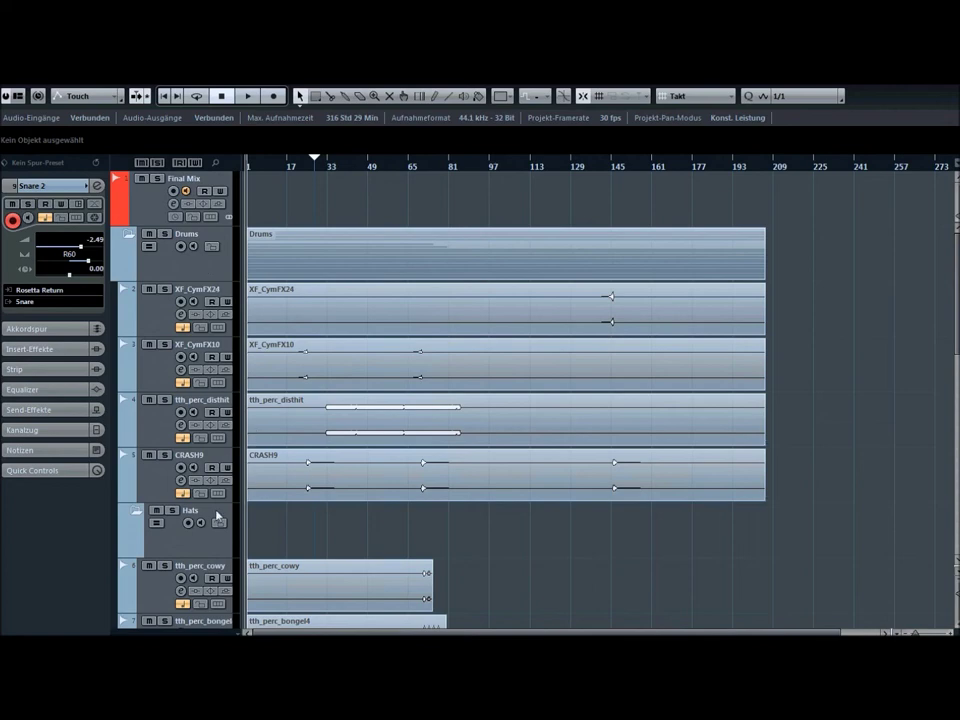
{"action": "scroll", "coordinate": [193, 546], "scroll_direction": "down", "scroll_amount": 4}
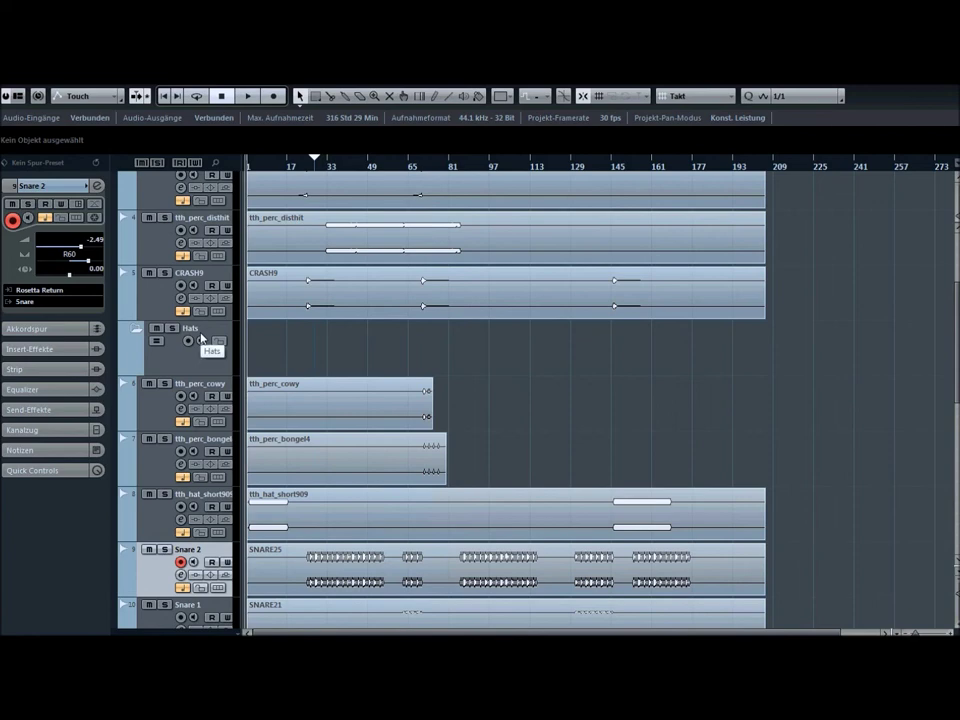
{"action": "key", "text": "ctrl+z"}
{"action": "scroll", "coordinate": [200, 340], "scroll_direction": "up", "scroll_amount": 4}
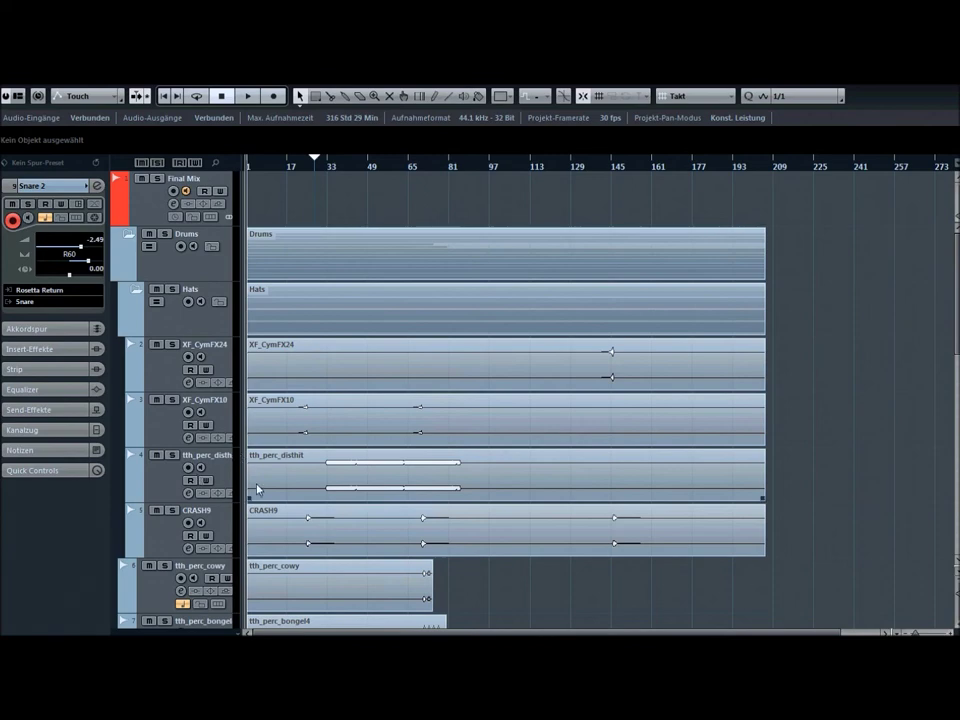
Collapse and reopen the Drums folder, and collapse its Hats subfolder.
{"action": "left_click", "coordinate": [125, 236]}
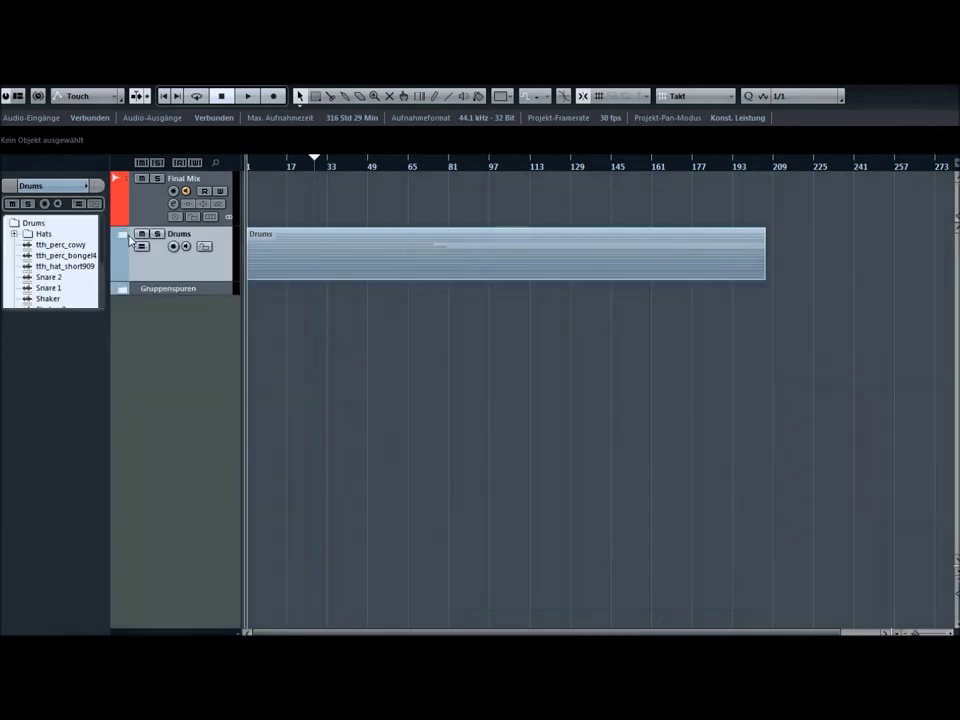
{"action": "left_click", "coordinate": [125, 236]}
{"action": "left_click", "coordinate": [136, 294]}
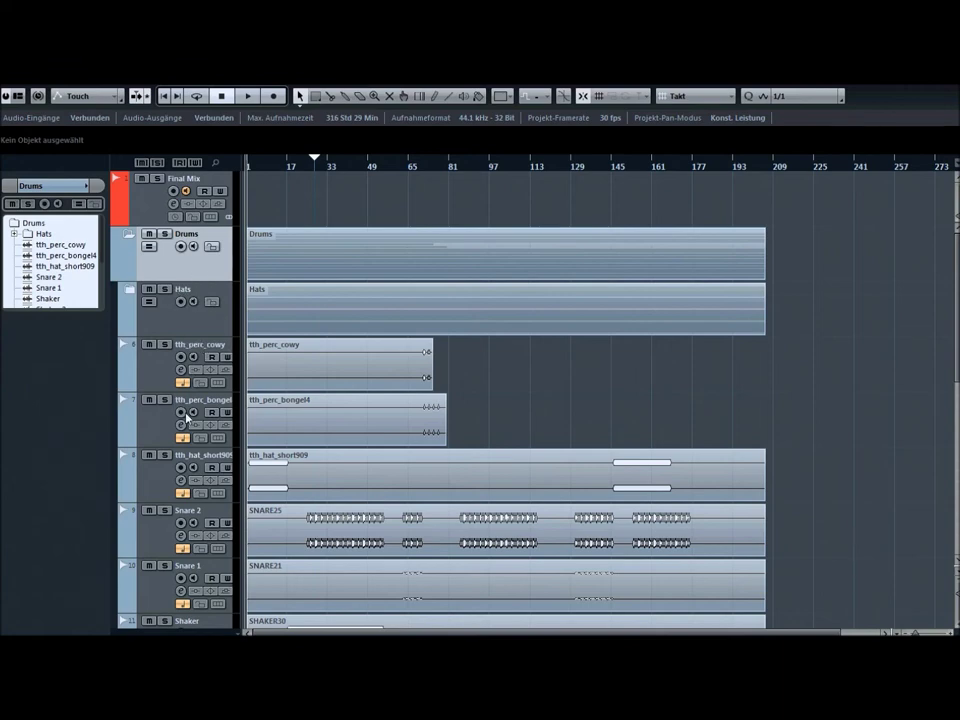
{"action": "scroll", "coordinate": [221, 519], "scroll_direction": "down", "scroll_amount": 2}
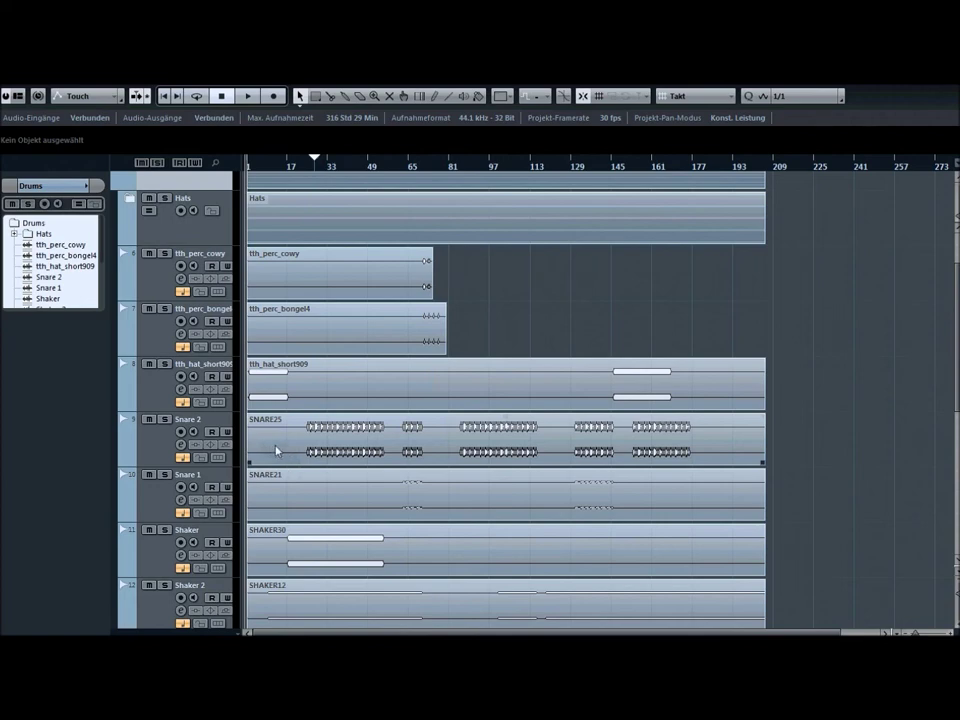
{"action": "scroll", "coordinate": [205, 327], "scroll_direction": "up", "scroll_amount": 2}
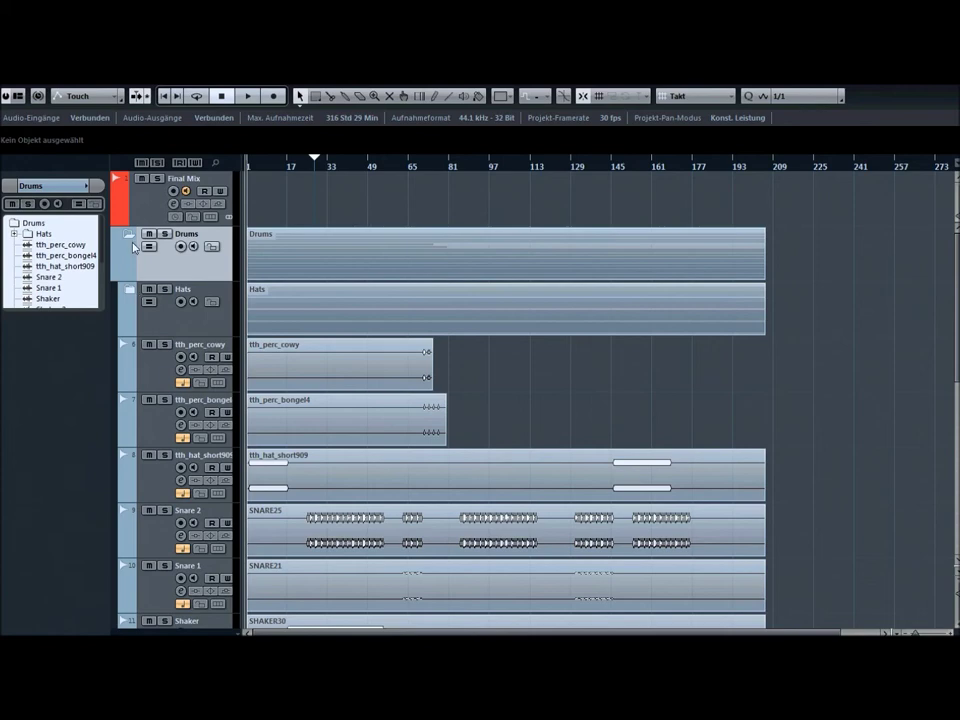
Collapse the Drums folder and add a new folder track below it named Vocals.
{"action": "left_click", "coordinate": [128, 235]}
{"action": "right_click", "coordinate": [221, 270]}
{"action": "mouse_move", "coordinate": [399, 286]}
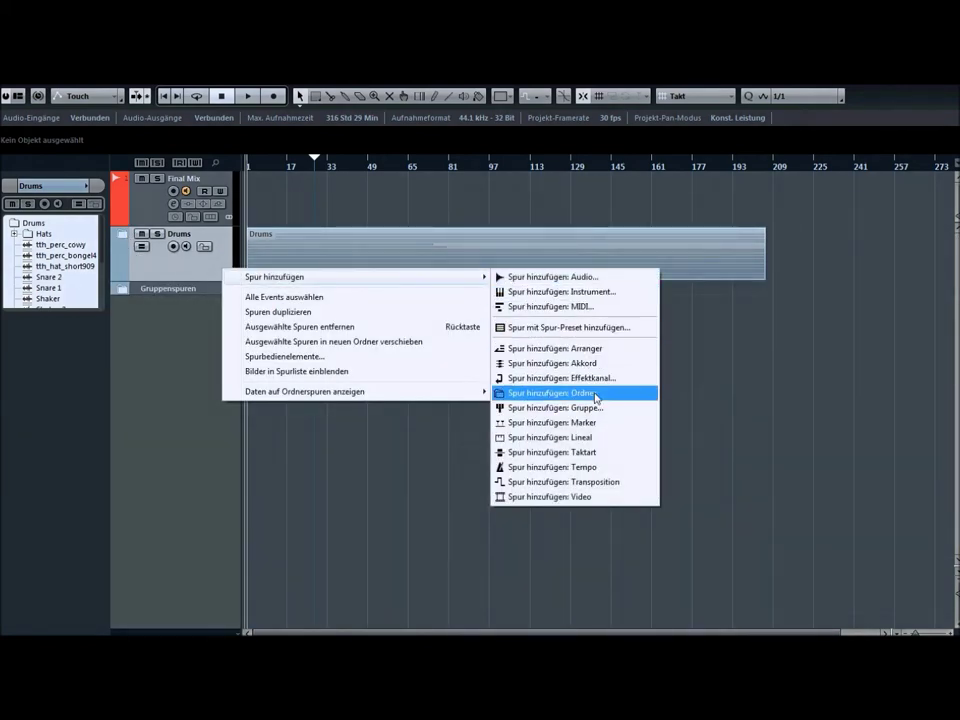
{"action": "left_click", "coordinate": [596, 394]}
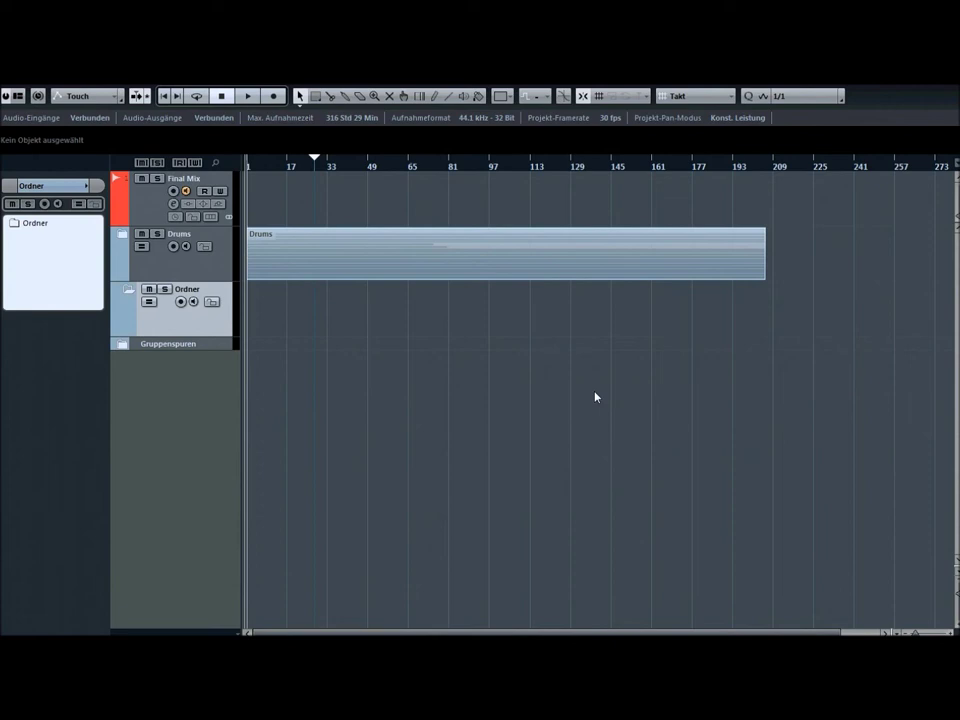
{"action": "double_click", "coordinate": [196, 290]}
{"action": "type", "text": "Vocals"}
{"action": "key", "text": "Return"}
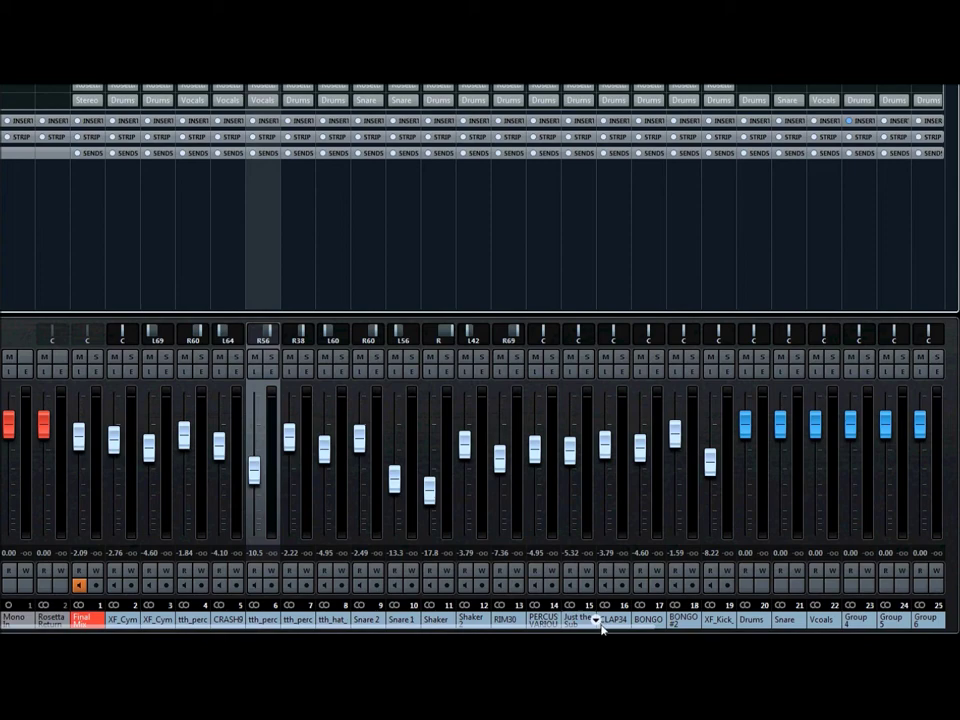
Examine the audio, group and output channels in the mixer together with their output routing.
{"action": "left_click_drag", "start_coordinate": [620, 626], "coordinate": [440, 632]}
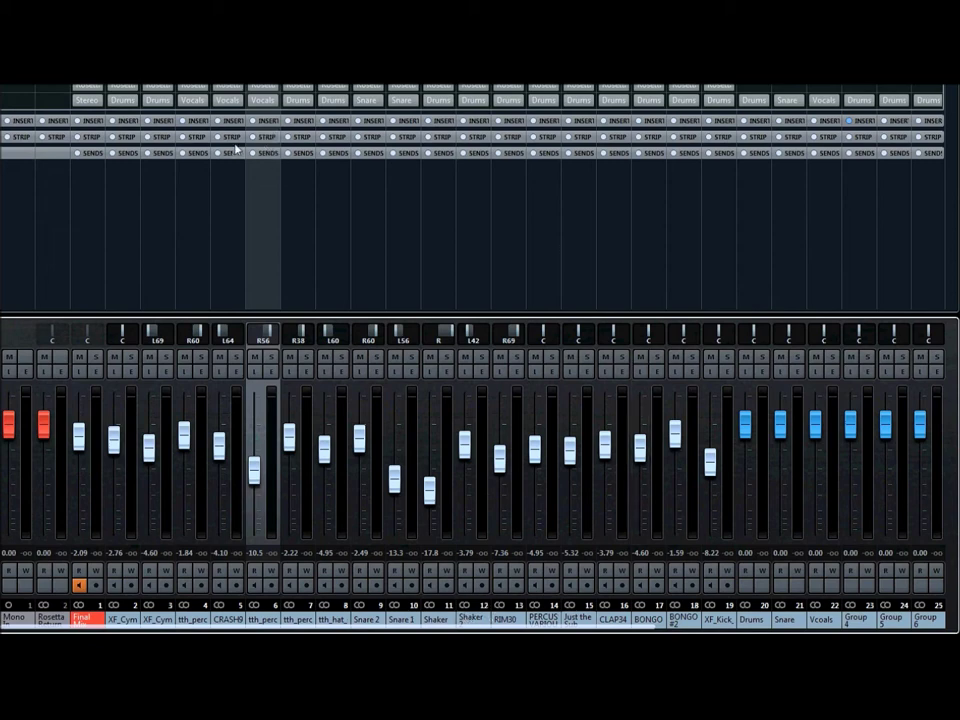
{"action": "left_click", "coordinate": [212, 197], "text": "ctrl"}
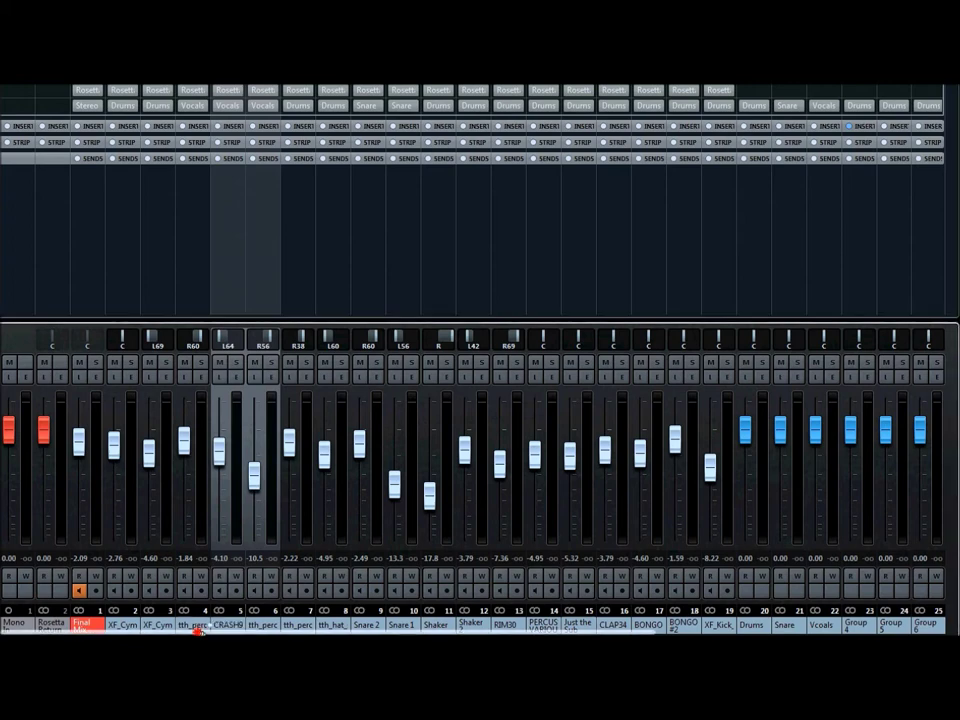
{"action": "scroll", "coordinate": [200, 630], "scroll_direction": "right", "scroll_amount": 6}
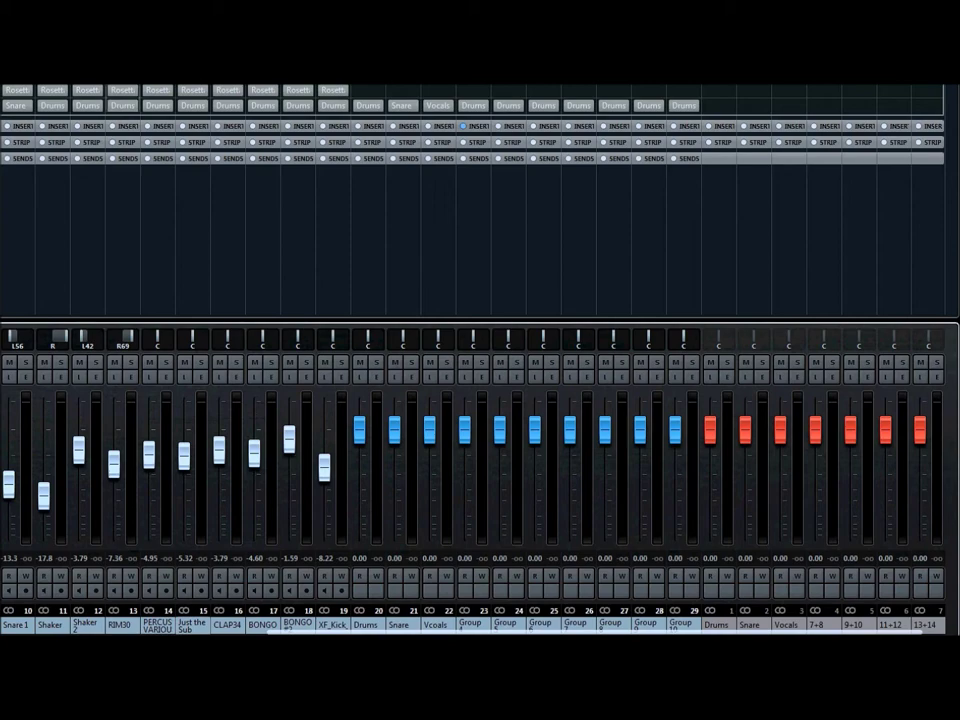
{"action": "left_click", "coordinate": [116, 197]}
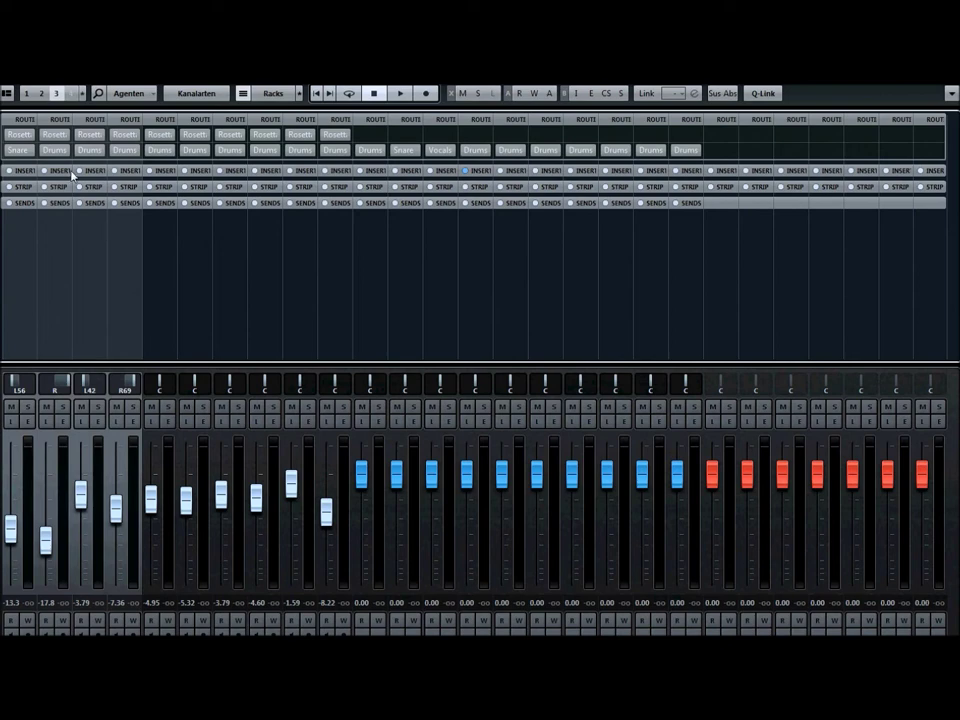
View mixer configuration 2 and switch to configuration 1, which shows only the audio channels.
{"action": "left_click", "coordinate": [41, 94]}
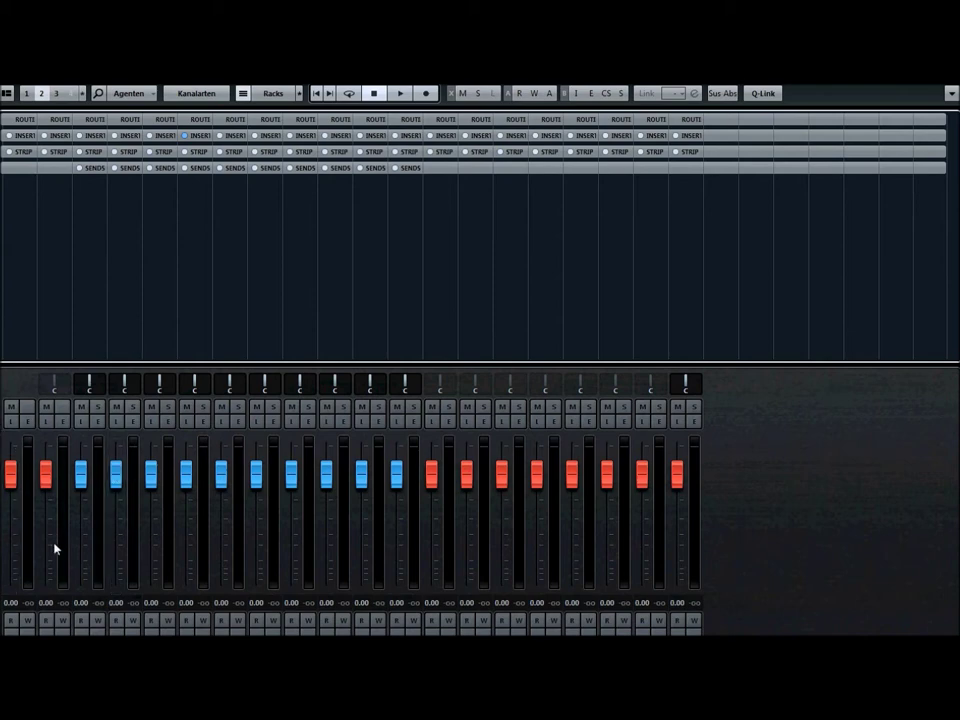
{"action": "left_click", "coordinate": [26, 94]}
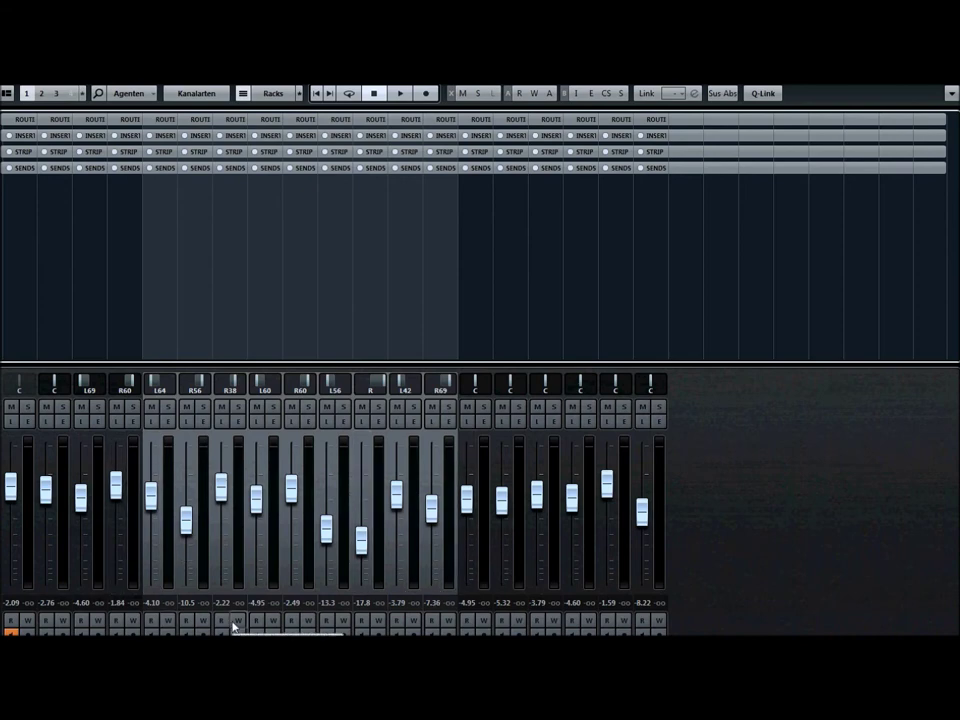
{"action": "left_click", "coordinate": [243, 286]}
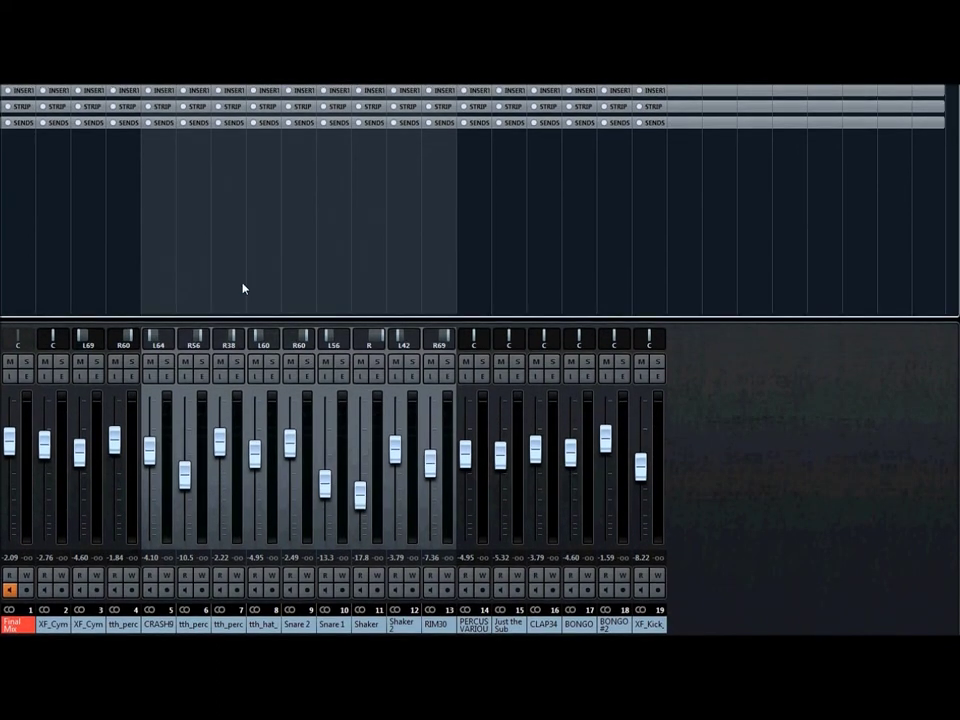
Reset the volume faders of mixer channels 8 to 19 to 0.00 dB.
{"action": "left_click", "coordinate": [22, 618]}
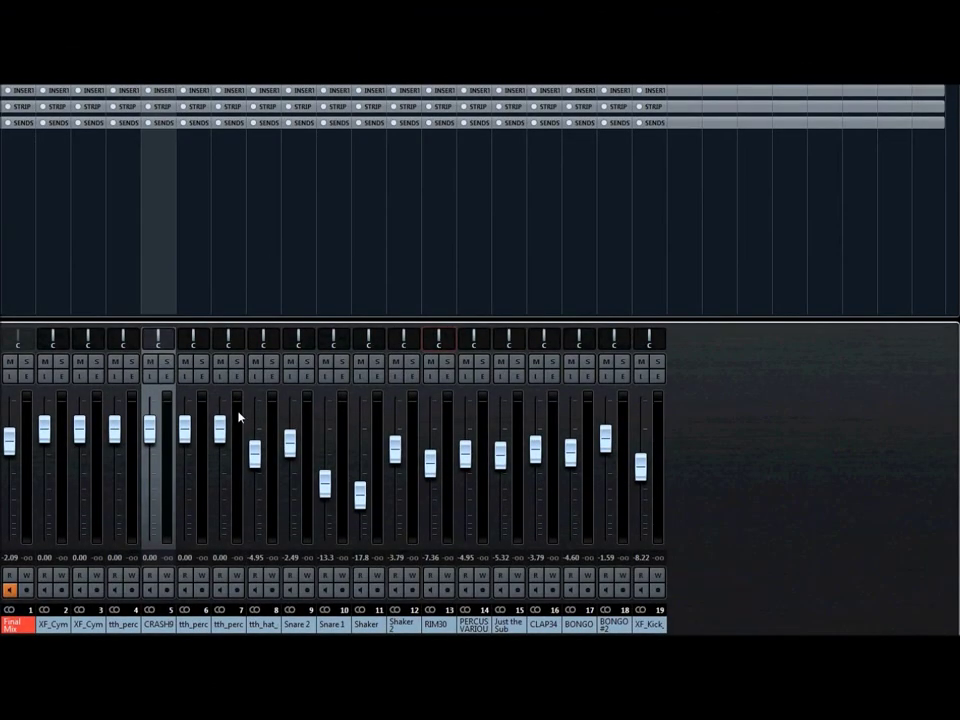
{"action": "left_click", "coordinate": [254, 453], "text": "ctrl"}
{"action": "left_click", "coordinate": [331, 489], "text": "ctrl"}
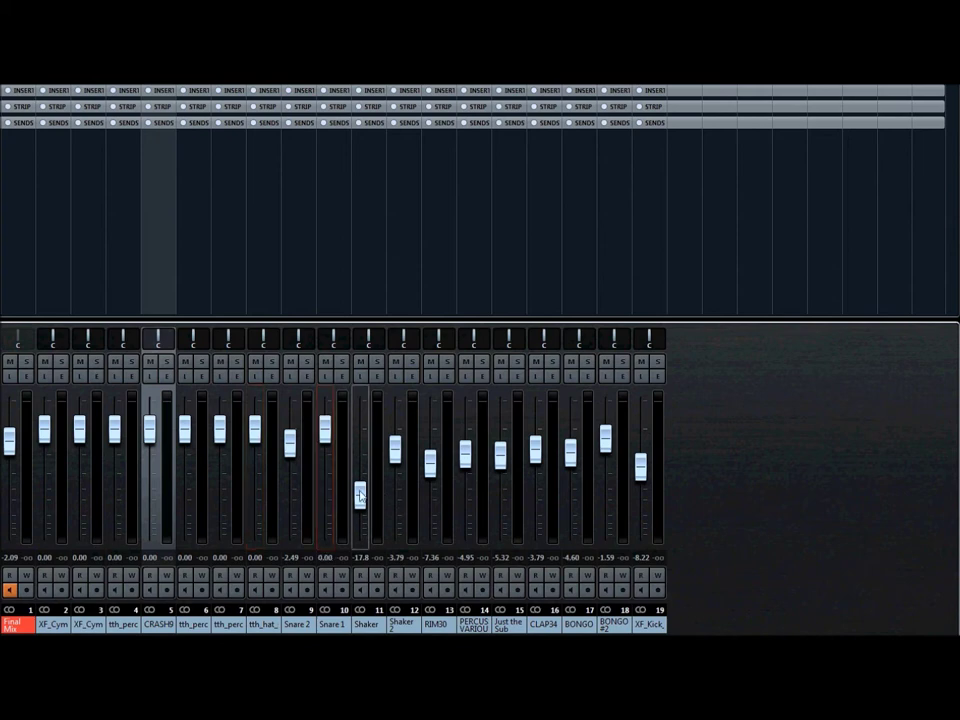
{"action": "left_click", "coordinate": [359, 495], "text": "ctrl"}
{"action": "left_click", "coordinate": [290, 444], "text": "ctrl"}
{"action": "left_click", "coordinate": [397, 450], "text": "ctrl"}
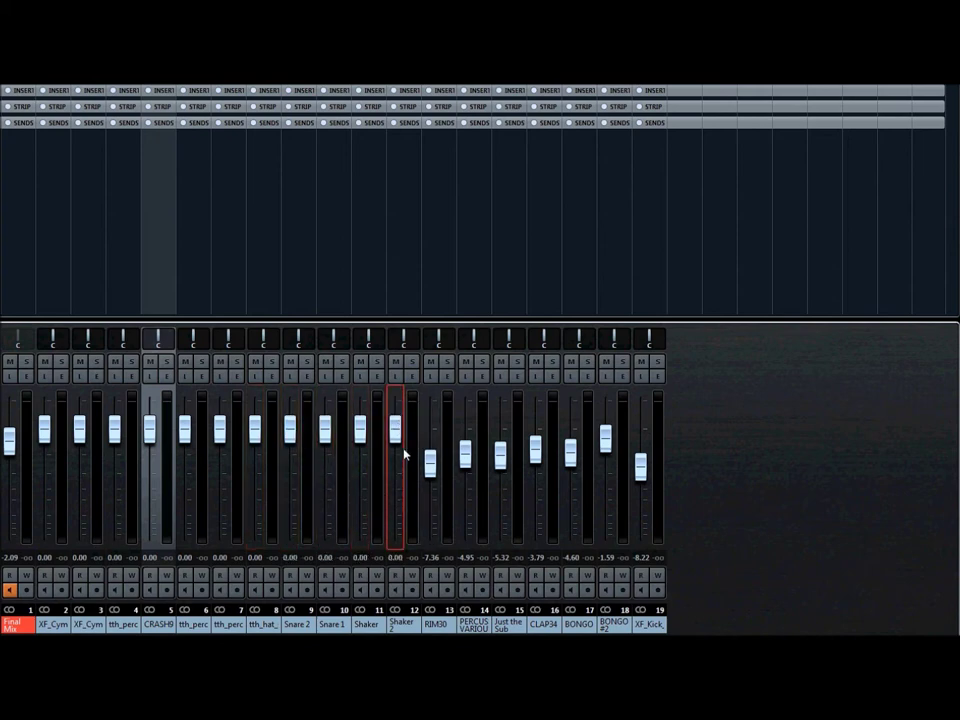
{"action": "left_click", "coordinate": [430, 463], "text": "ctrl"}
{"action": "left_click", "coordinate": [465, 455], "text": "ctrl"}
{"action": "left_click", "coordinate": [501, 457], "text": "ctrl"}
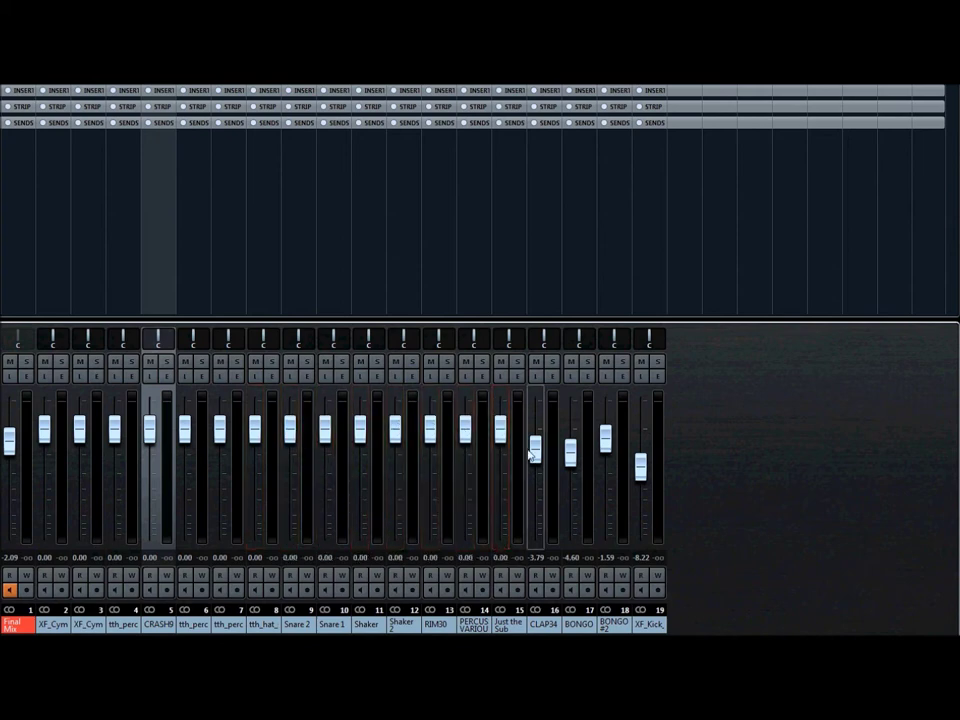
{"action": "left_click", "coordinate": [536, 453], "text": "ctrl"}
{"action": "left_click", "coordinate": [570, 455], "text": "ctrl"}
{"action": "left_click", "coordinate": [606, 444], "text": "ctrl"}
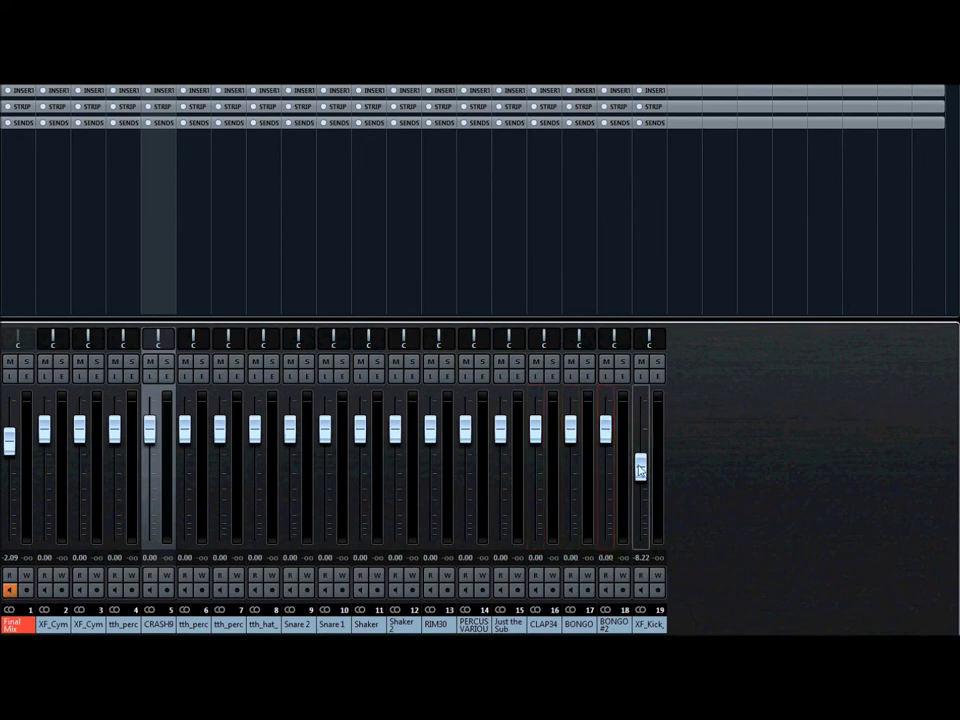
{"action": "left_click", "coordinate": [640, 466], "text": "ctrl"}
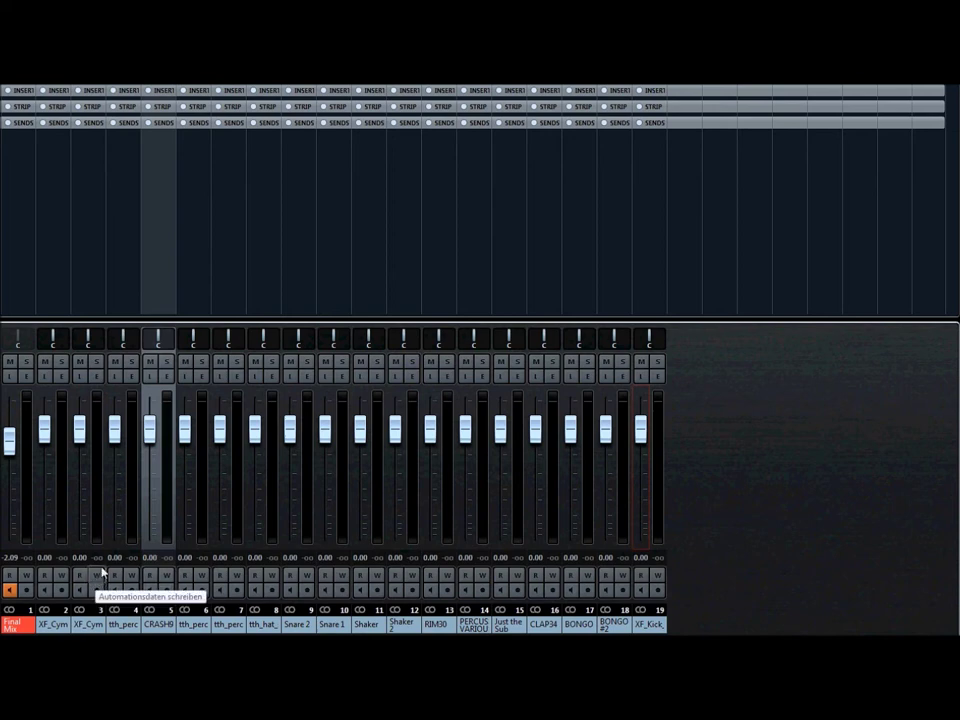
Lower the faders of channels 2, 3, 4 and 5 to about -5.32, -11.1, -8.57 and -11.3 dB.
{"action": "left_click_drag", "start_coordinate": [149, 430], "coordinate": [149, 477]}
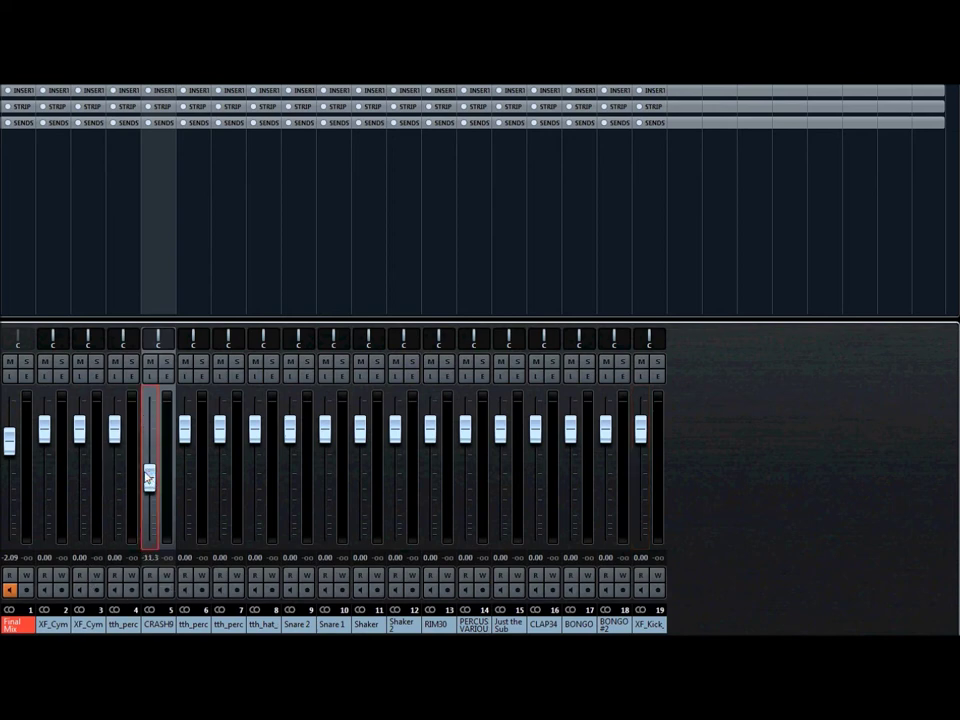
{"action": "left_click_drag", "start_coordinate": [118, 432], "coordinate": [80, 476]}
{"action": "left_click_drag", "start_coordinate": [44, 431], "coordinate": [44, 455]}
Lower the faders of channels 6, 8, 9 and 11 to about -7.20, -6.08, -7.03 and -5.89 dB.
{"action": "left_click_drag", "start_coordinate": [184, 430], "coordinate": [184, 461]}
{"action": "left_click_drag", "start_coordinate": [255, 430], "coordinate": [292, 461]}
{"action": "left_click_drag", "start_coordinate": [360, 430], "coordinate": [360, 458]}
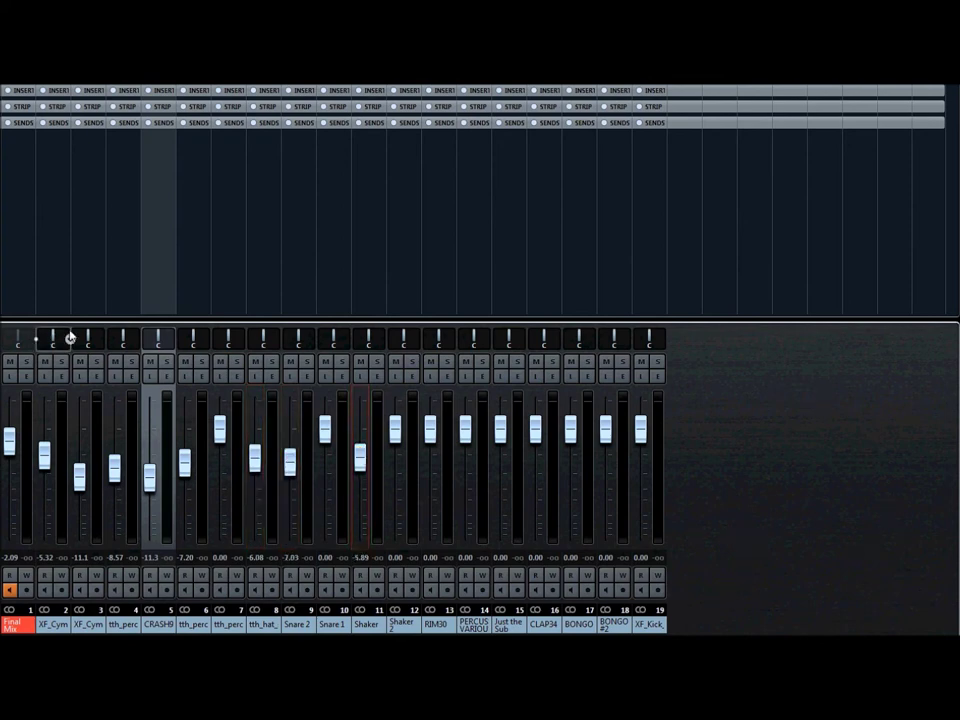
Pan channel 3 to L47, and channel 4 first to R78 and finally fully left.
{"action": "left_click_drag", "start_coordinate": [86, 341], "coordinate": [137, 341]}
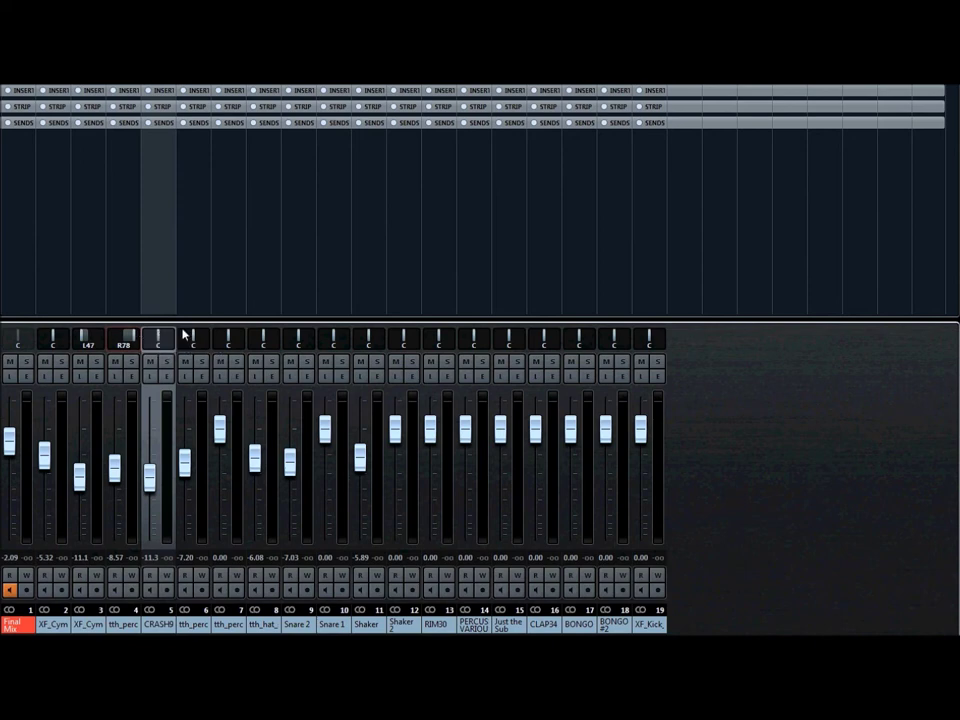
{"action": "mouse_move", "coordinate": [122, 336]}
{"action": "left_mouse_down"}
{"action": "mouse_move", "coordinate": [135, 336]}
{"action": "mouse_move", "coordinate": [123, 340]}
{"action": "left_mouse_up"}
{"action": "left_click_drag", "start_coordinate": [129, 340], "coordinate": [142, 340]}
{"action": "left_click_drag", "start_coordinate": [138, 338], "coordinate": [51, 343]}
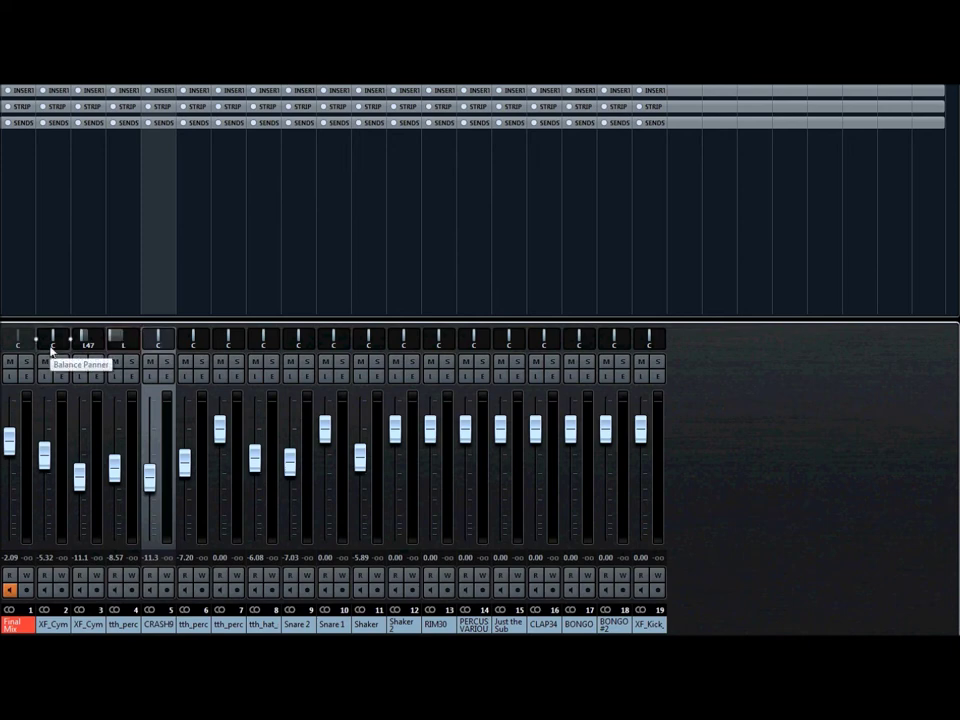
Move channel 3's panning over to the right side and set it exactly to R65.
{"action": "left_click_drag", "start_coordinate": [84, 337], "coordinate": [110, 337]}
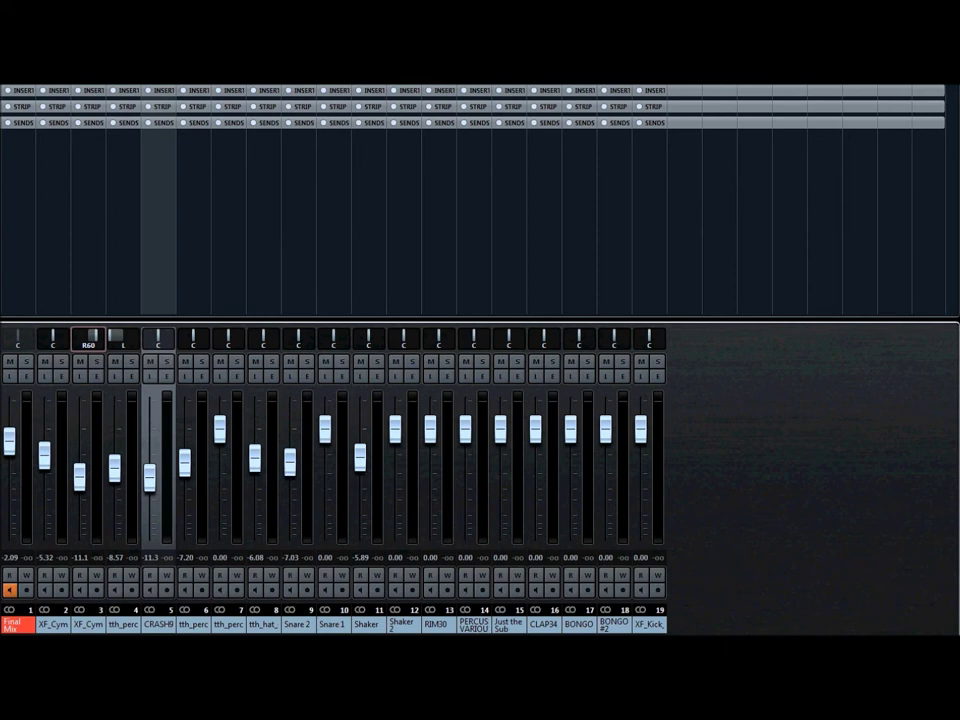
{"action": "left_click_drag", "start_coordinate": [110, 337], "coordinate": [88, 337]}
{"action": "double_click", "coordinate": [93, 342]}
{"action": "type", "text": "R65"}
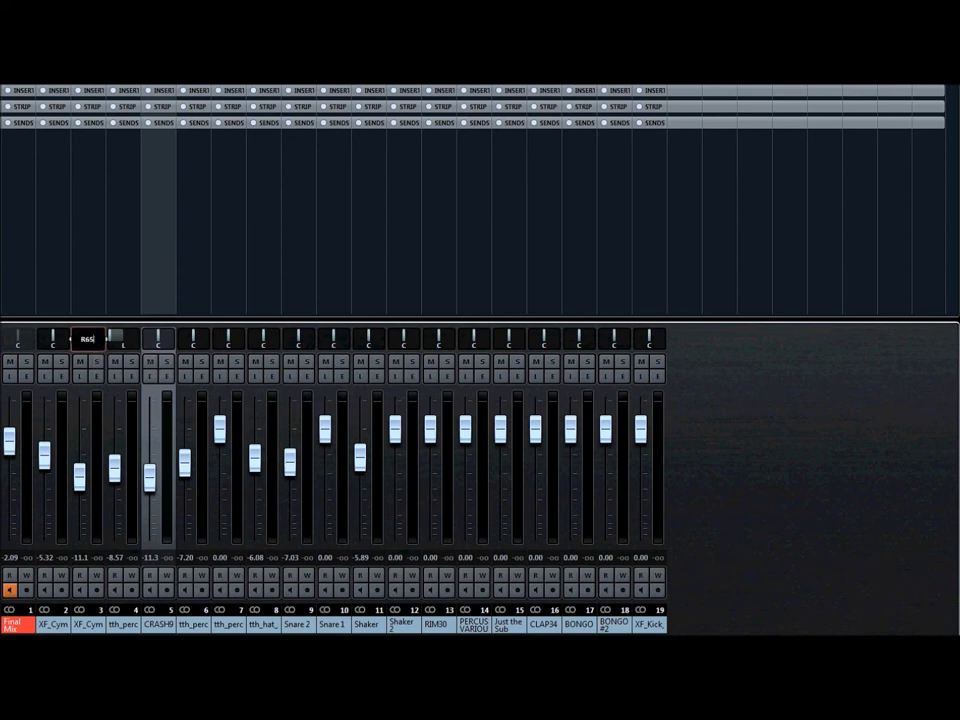
{"action": "key", "text": "Return"}
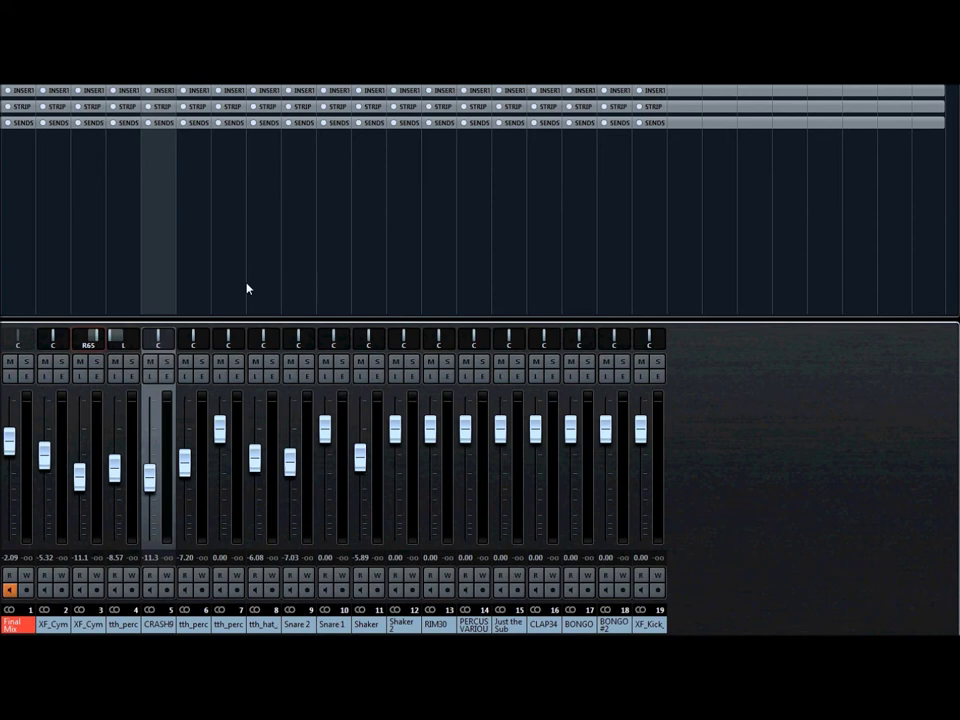
Readjust the panning of channel 4 to L78.
{"action": "key", "text": "super"}
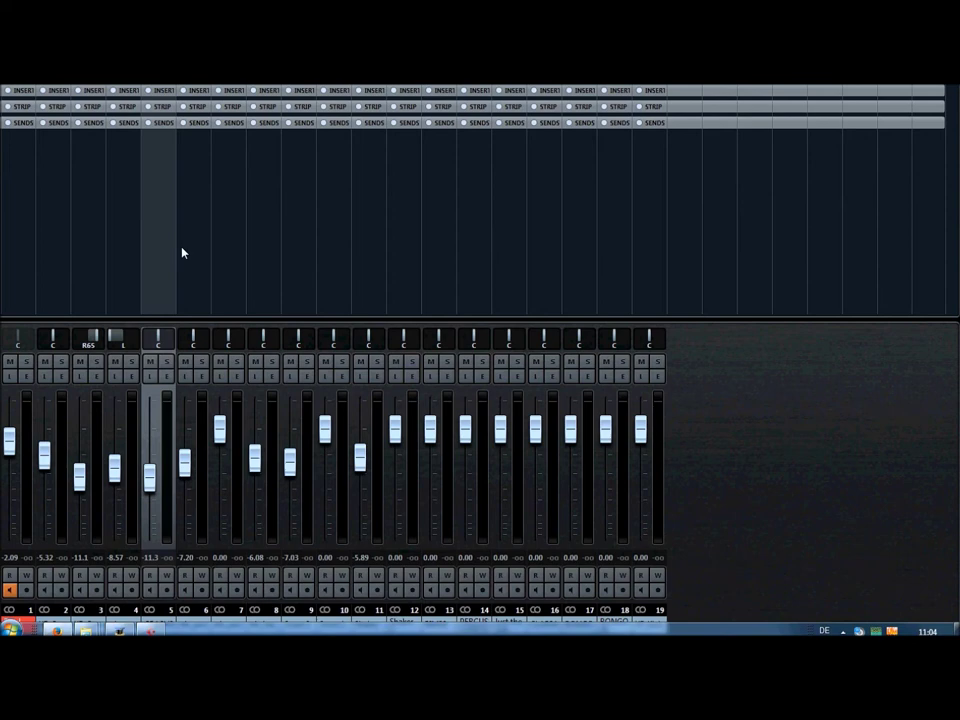
{"action": "left_click", "coordinate": [112, 337]}
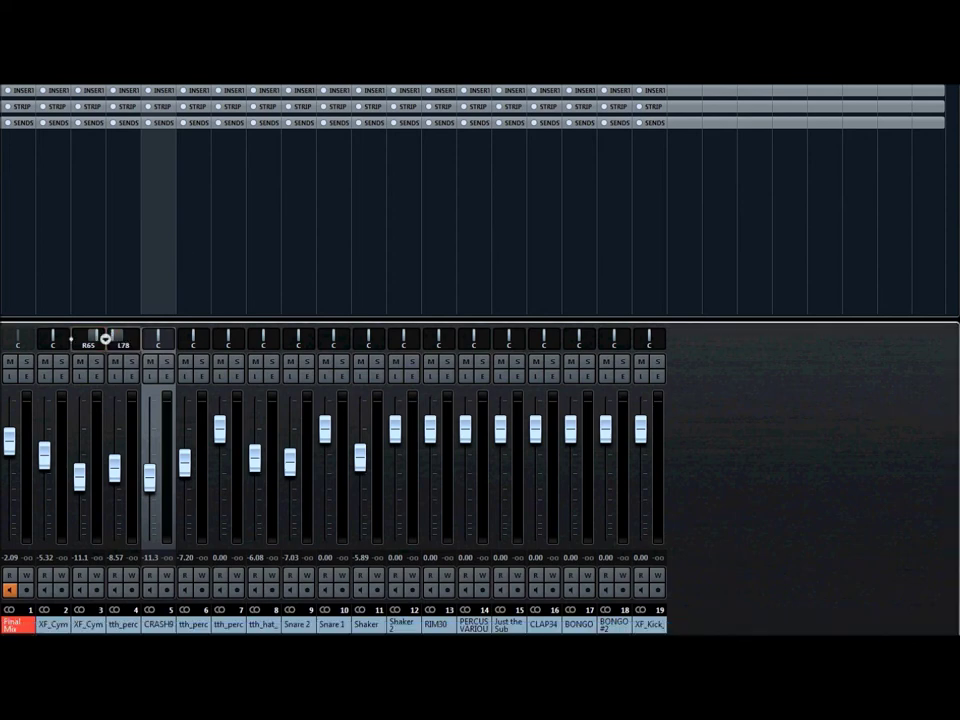
{"action": "left_click_drag", "start_coordinate": [113, 337], "coordinate": [111, 337]}
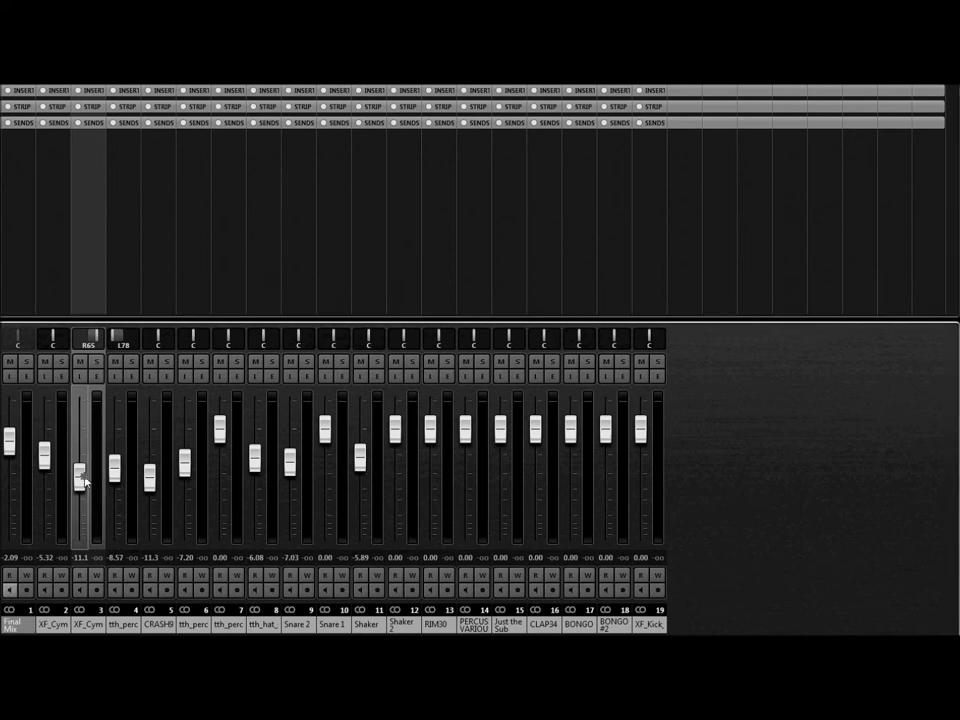
Move channel 3's fader down and back up, ending at about -2.22 dB.
{"action": "left_click_drag", "start_coordinate": [85, 482], "coordinate": [84, 521]}
{"action": "left_click_drag", "start_coordinate": [84, 515], "coordinate": [81, 438]}
{"action": "left_click_drag", "start_coordinate": [80, 443], "coordinate": [86, 457]}
{"action": "left_click_drag", "start_coordinate": [87, 458], "coordinate": [88, 441]}
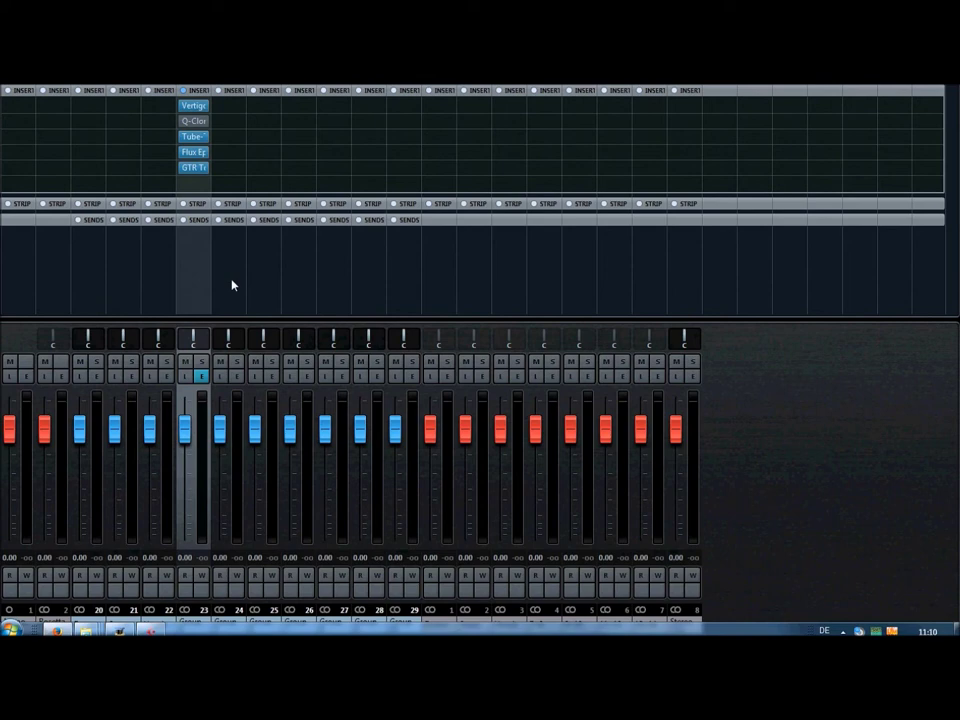
Open Group 4's channel settings and its Tube-Tech PE 1C insert, adjust the high-frequency Atten knob slightly, and close the plugin.
{"action": "left_click", "coordinate": [202, 377]}
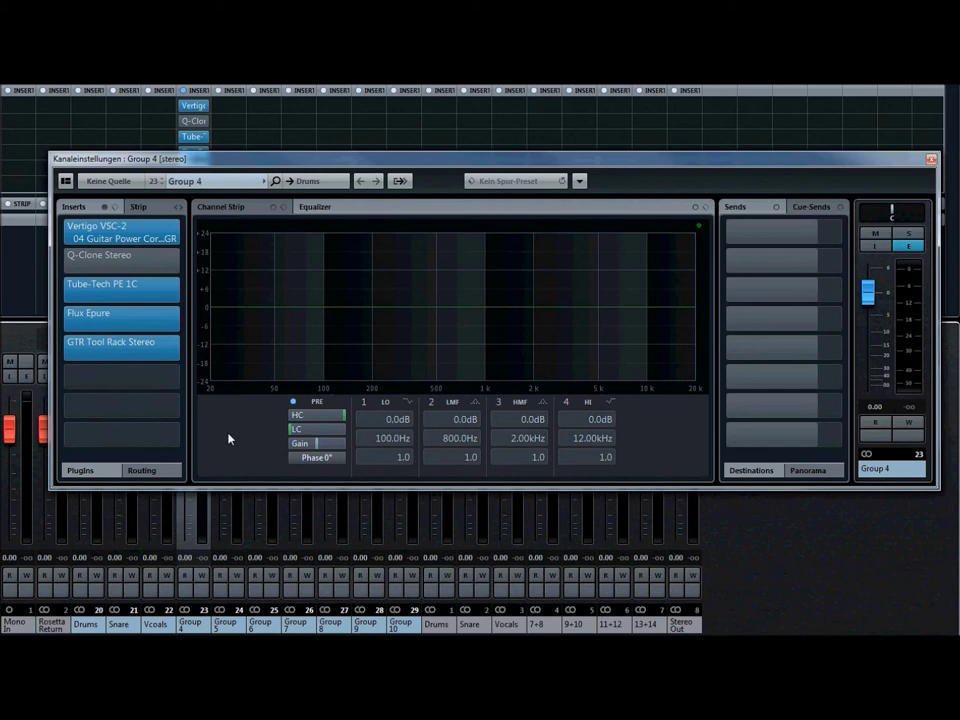
{"action": "left_click", "coordinate": [110, 286]}
{"action": "left_click_drag", "start_coordinate": [958, 180], "coordinate": [398, 180]}
{"action": "left_click", "coordinate": [632, 277]}
{"action": "mouse_move", "coordinate": [632, 277]}
{"action": "left_mouse_down"}
{"action": "mouse_move", "coordinate": [613, 232]}
{"action": "mouse_move", "coordinate": [625, 290]}
{"action": "mouse_move", "coordinate": [616, 217]}
{"action": "mouse_move", "coordinate": [620, 296]}
{"action": "mouse_move", "coordinate": [622, 272]}
{"action": "left_mouse_up"}
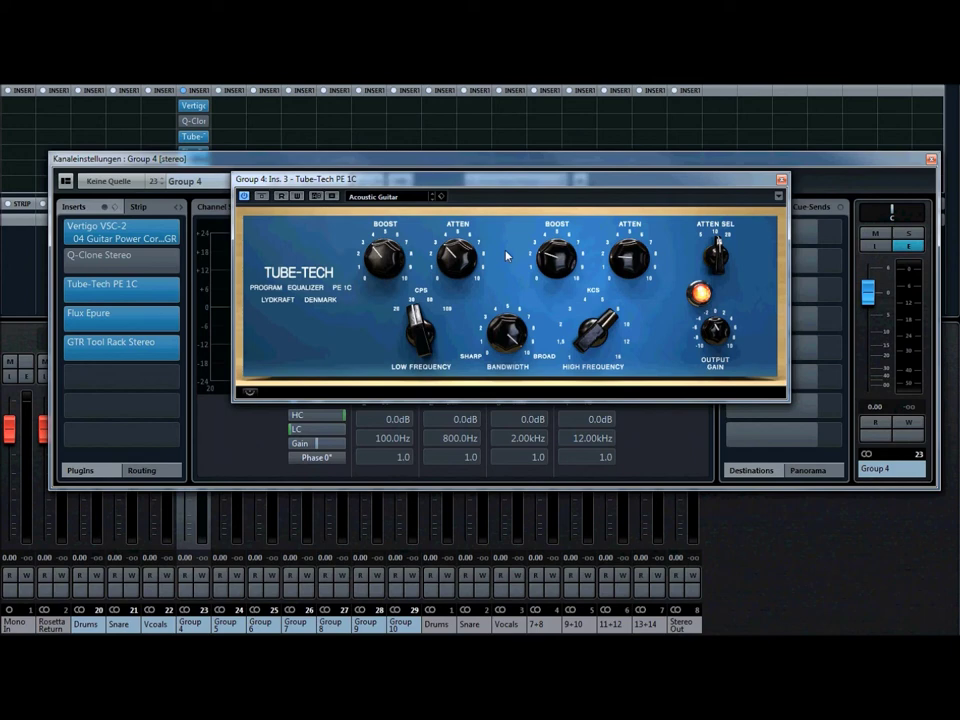
{"action": "left_click", "coordinate": [783, 180]}
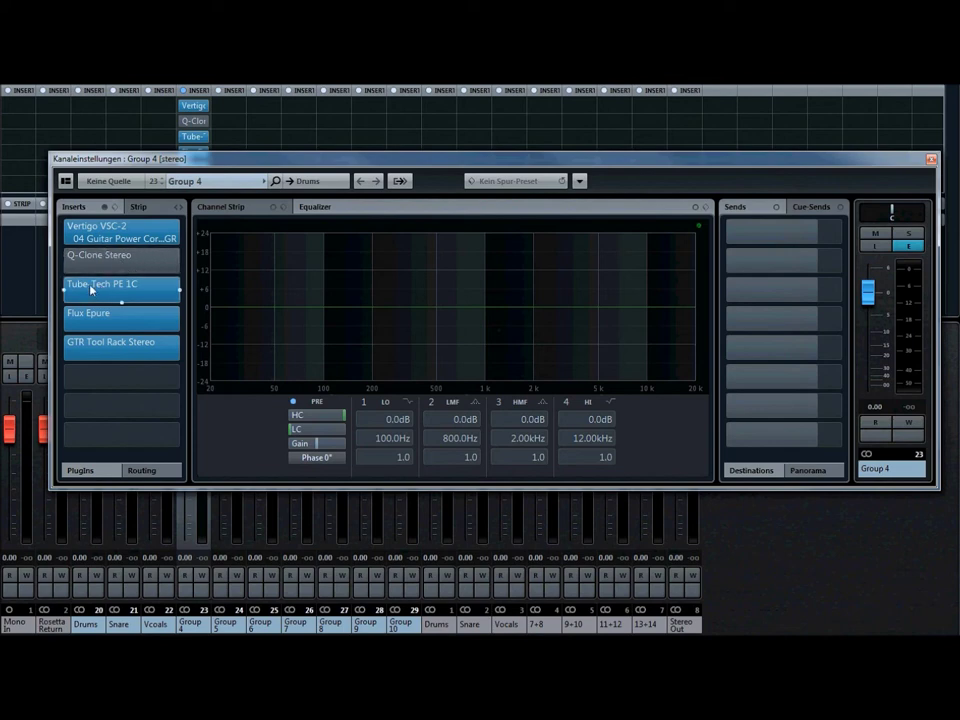
View Group 4's Tube-Tech PE 1C, Flux Epure and GTR Tool Rack Stereo plugins, and the equalizer's HC and LC filters.
{"action": "left_click", "coordinate": [141, 292]}
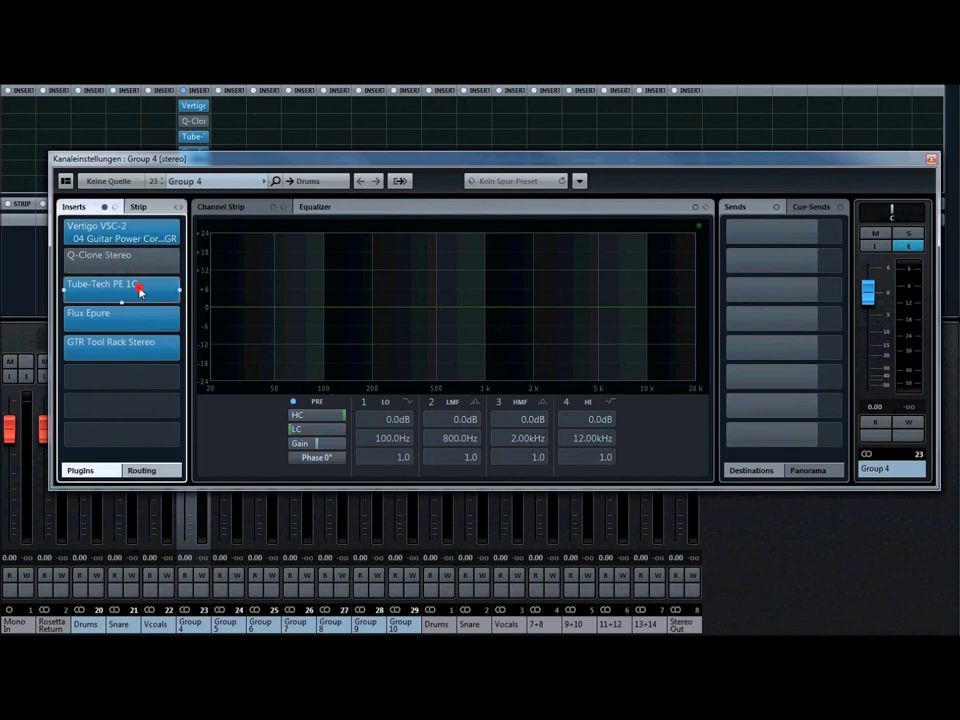
{"action": "left_click", "coordinate": [780, 181]}
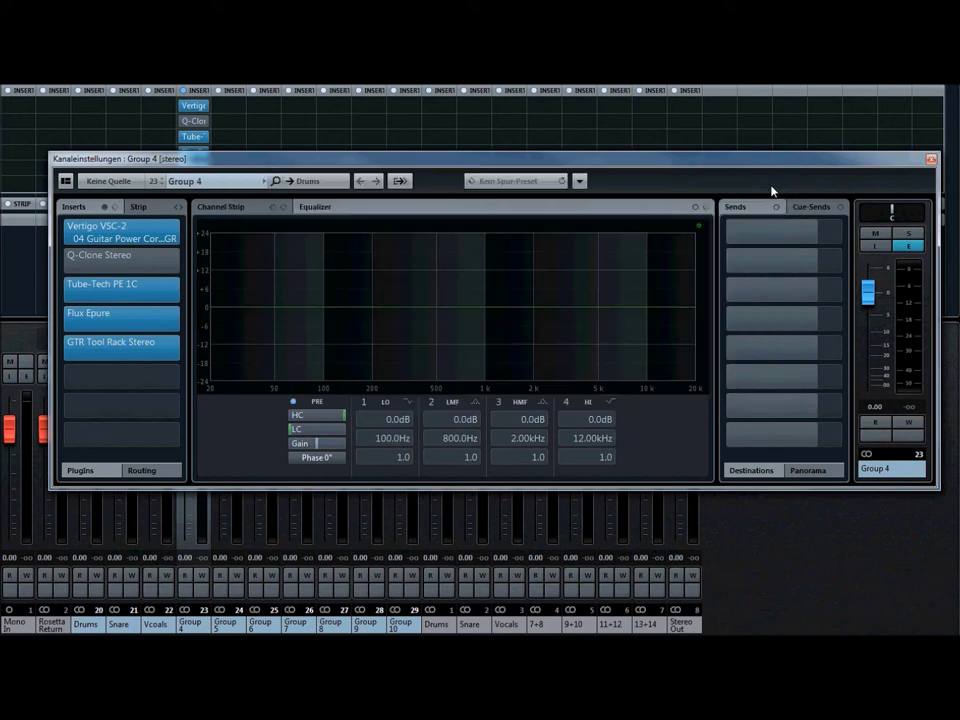
{"action": "left_click", "coordinate": [143, 320]}
{"action": "left_click", "coordinate": [105, 350]}
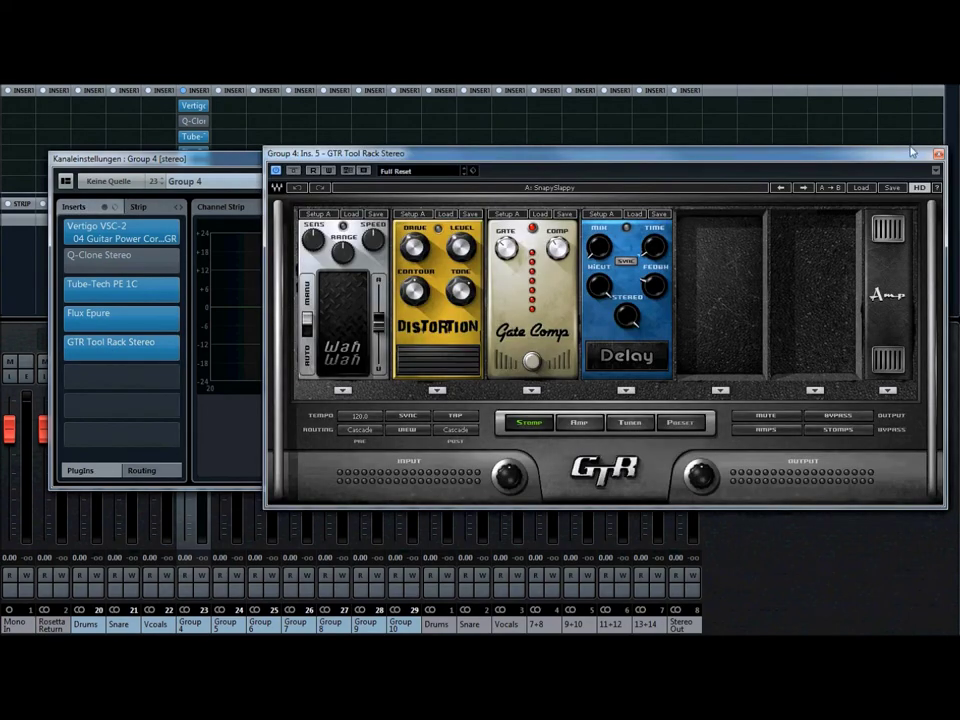
{"action": "left_click", "coordinate": [939, 158]}
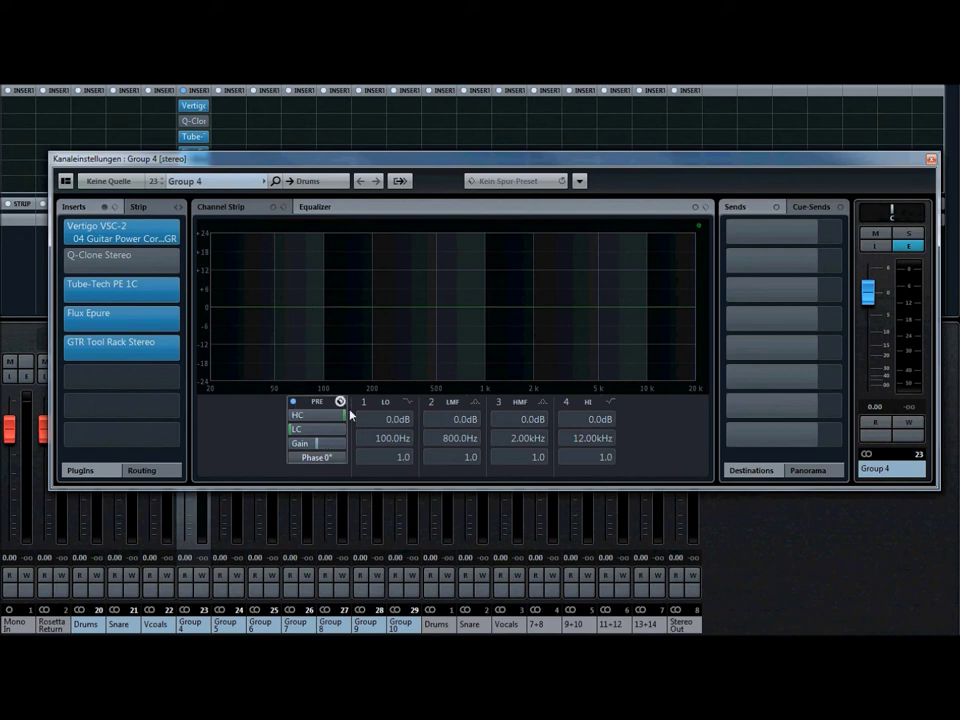
{"action": "mouse_move", "coordinate": [343, 418]}
{"action": "mouse_move", "coordinate": [298, 433]}
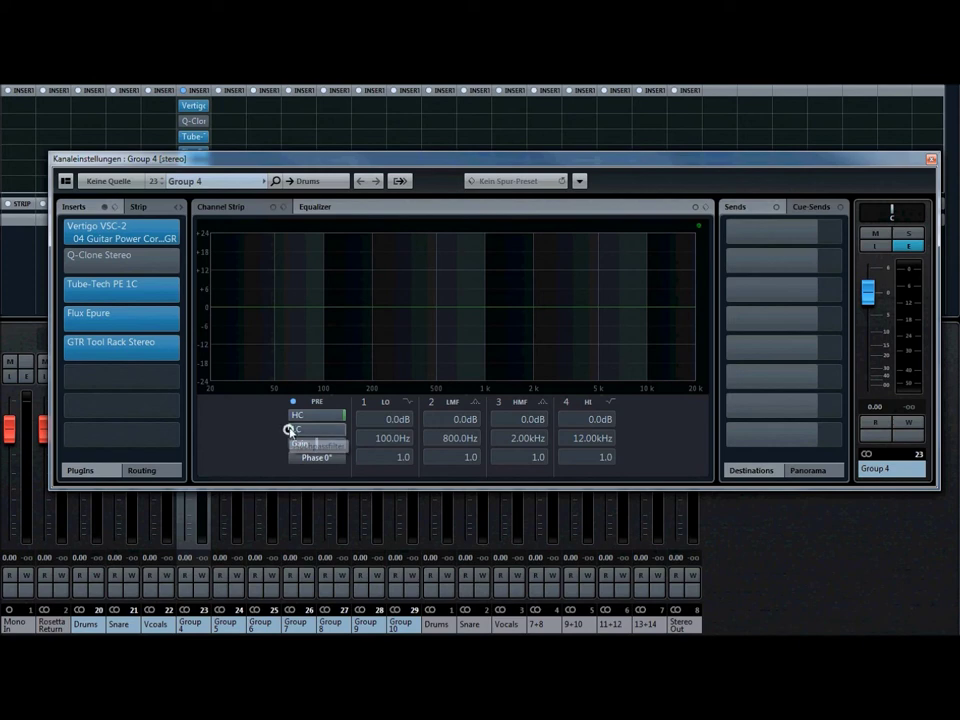
Shift Group 4's five insert plugins down one slot each and copy Flux Epure into the freed first slot.
{"action": "left_click_drag", "start_coordinate": [102, 242], "coordinate": [124, 241]}
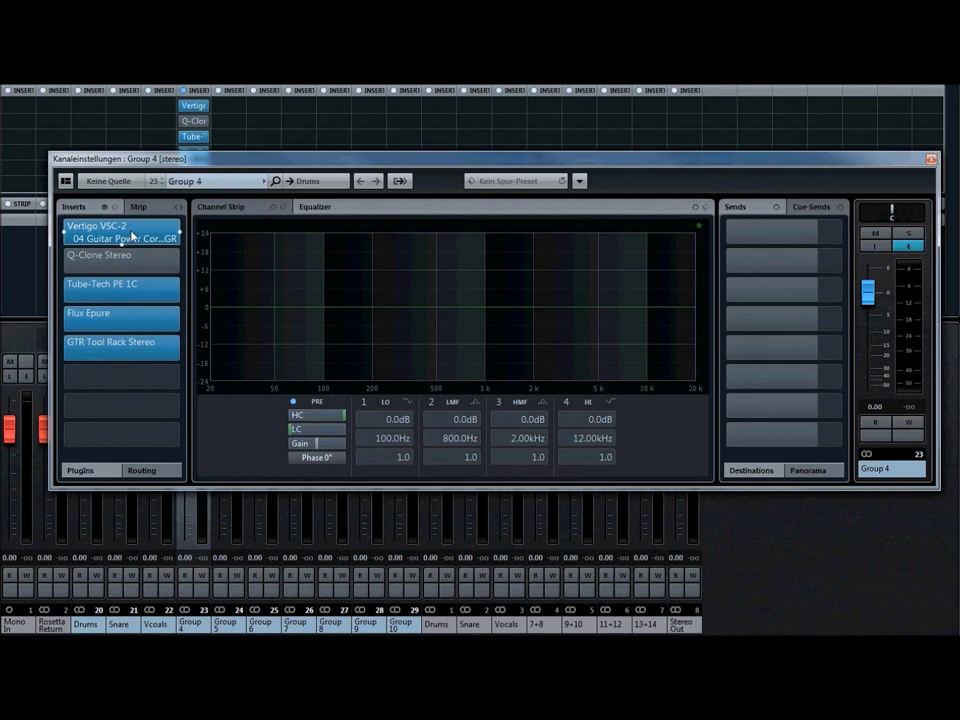
{"action": "left_click_drag", "start_coordinate": [122, 354], "coordinate": [124, 372]}
{"action": "left_click_drag", "start_coordinate": [123, 318], "coordinate": [124, 346]}
{"action": "left_click_drag", "start_coordinate": [132, 288], "coordinate": [131, 320]}
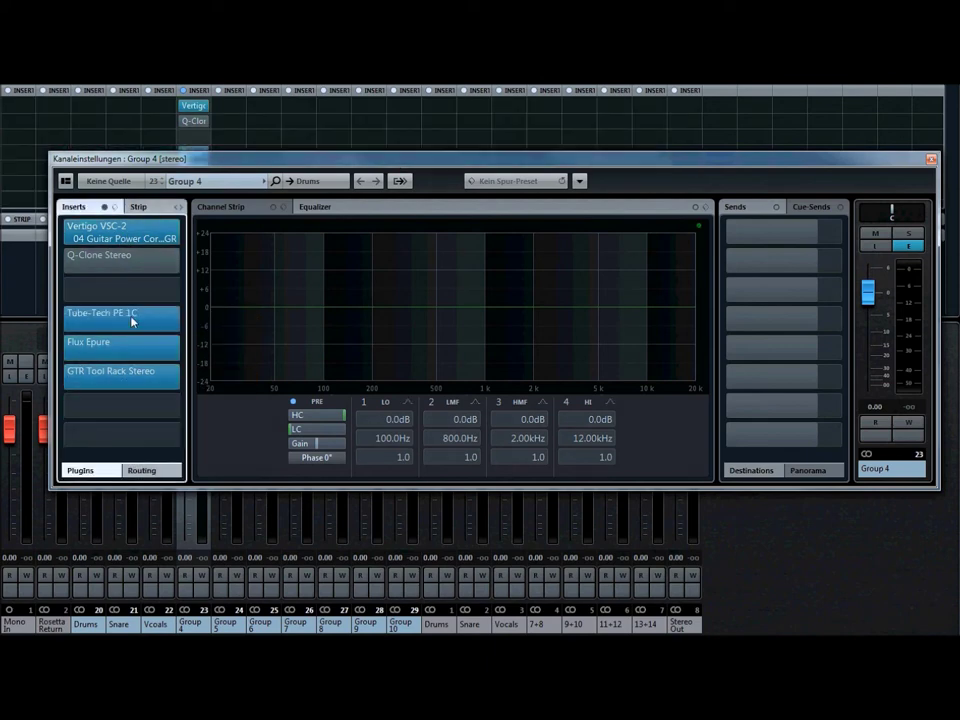
{"action": "mouse_move", "coordinate": [128, 261]}
{"action": "left_mouse_down"}
{"action": "mouse_move", "coordinate": [127, 292]}
{"action": "mouse_move", "coordinate": [130, 262]}
{"action": "left_mouse_up"}
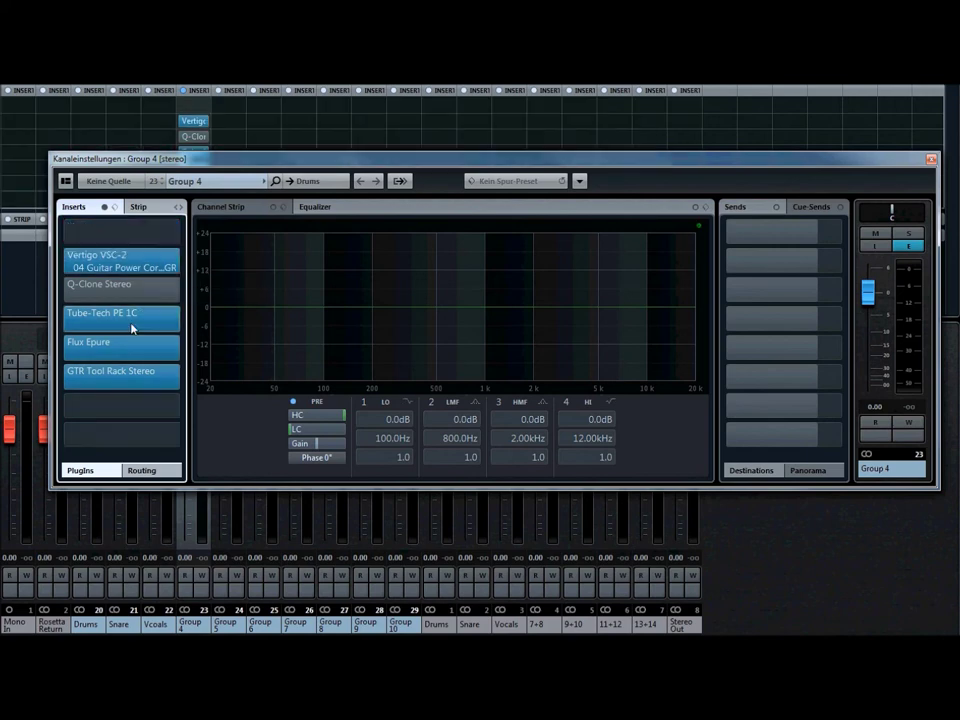
{"action": "left_click_drag", "start_coordinate": [124, 354], "coordinate": [133, 234]}
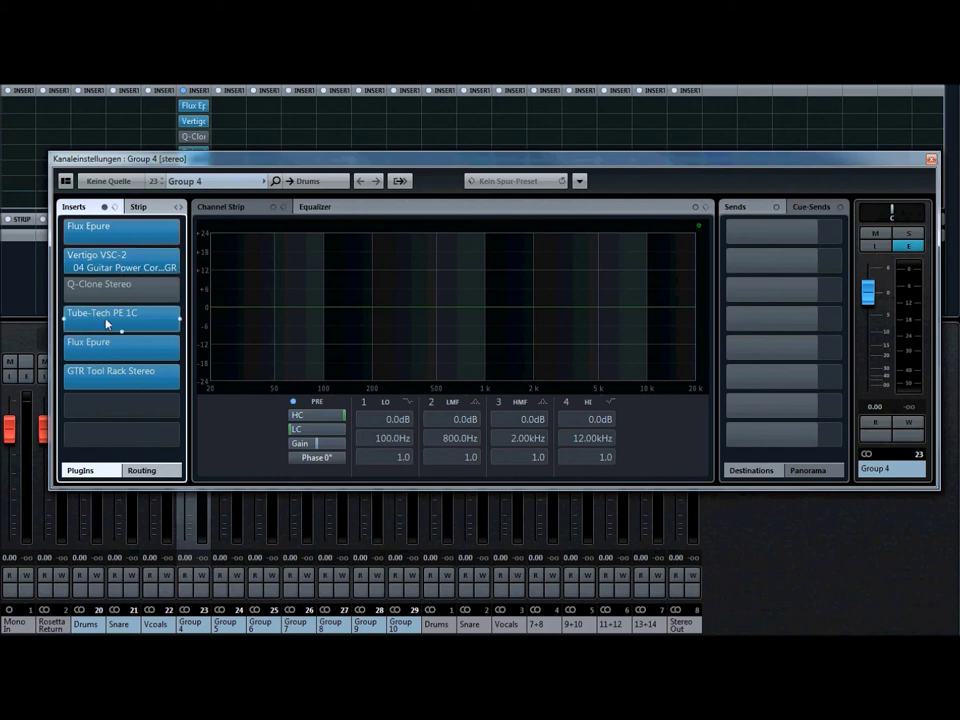
In the Flux Epure of the first insert slot, boost band F1 by about 2.89 dB at 42 Hz and close the plugin.
{"action": "left_click", "coordinate": [122, 234]}
{"action": "left_click", "coordinate": [122, 237]}
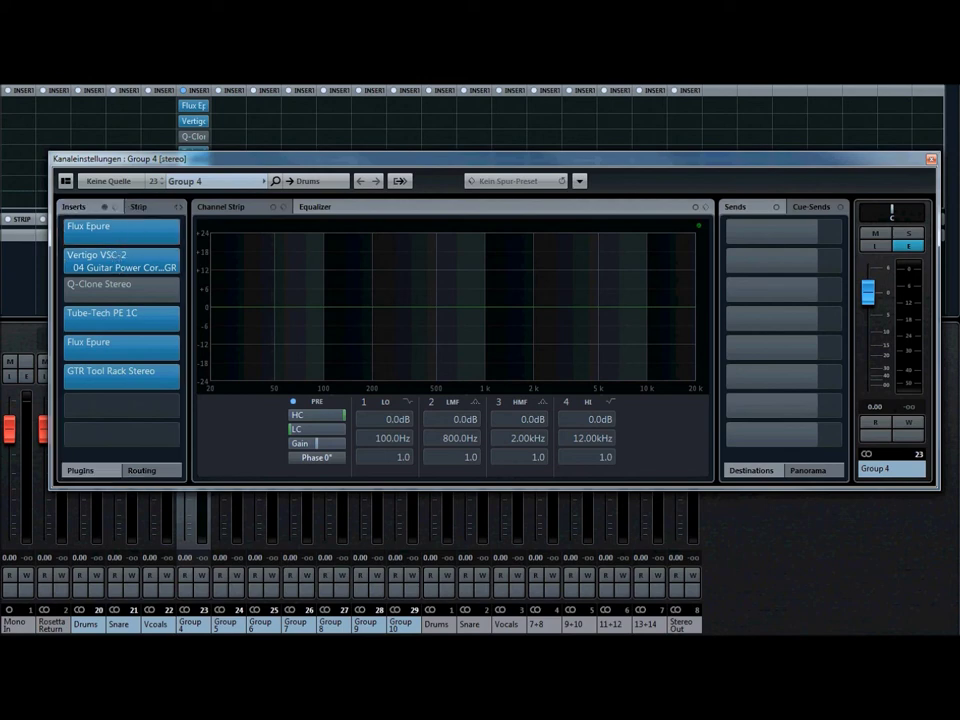
{"action": "left_click_drag", "start_coordinate": [418, 124], "coordinate": [413, 128]}
{"action": "left_click_drag", "start_coordinate": [366, 298], "coordinate": [353, 270]}
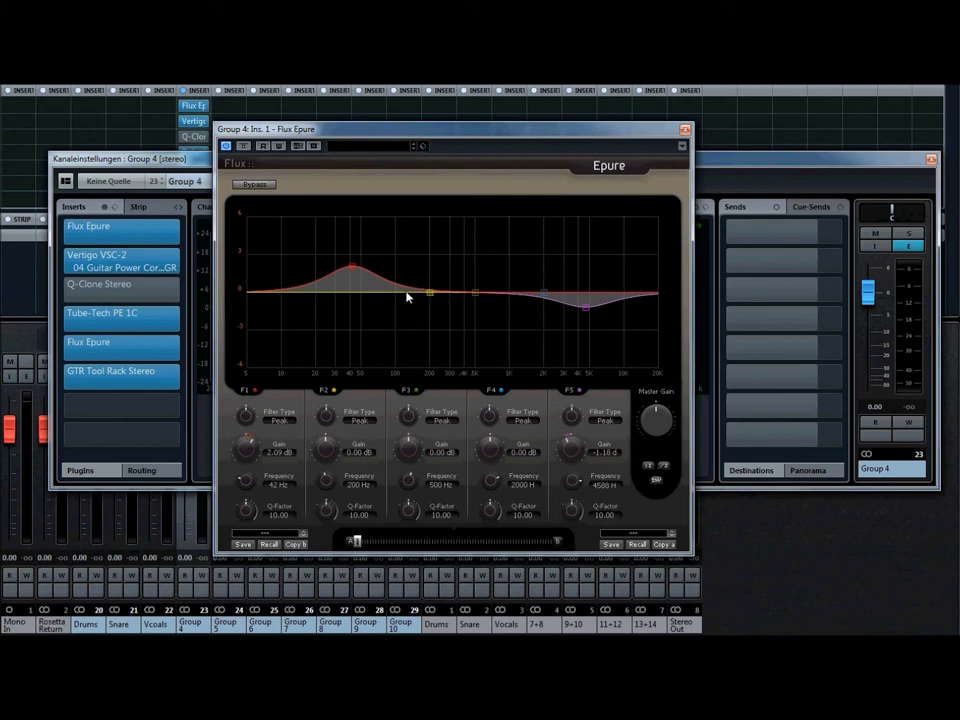
{"action": "mouse_move", "coordinate": [353, 267]}
{"action": "left_mouse_down"}
{"action": "mouse_move", "coordinate": [356, 249]}
{"action": "mouse_move", "coordinate": [410, 262]}
{"action": "mouse_move", "coordinate": [373, 251]}
{"action": "mouse_move", "coordinate": [350, 259]}
{"action": "left_mouse_up"}
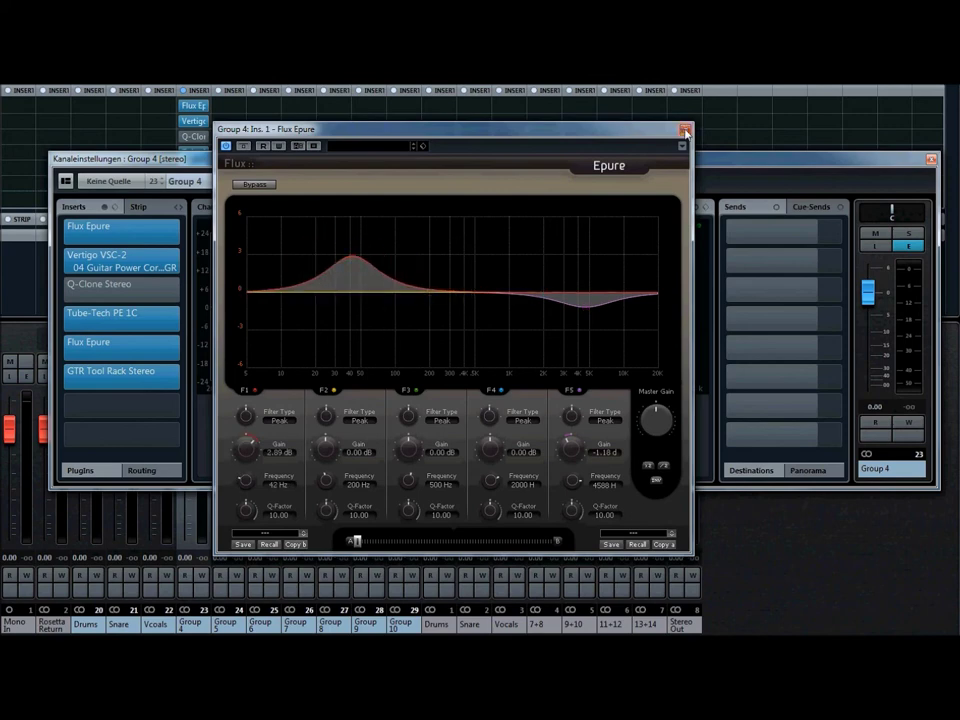
{"action": "left_click", "coordinate": [684, 130]}
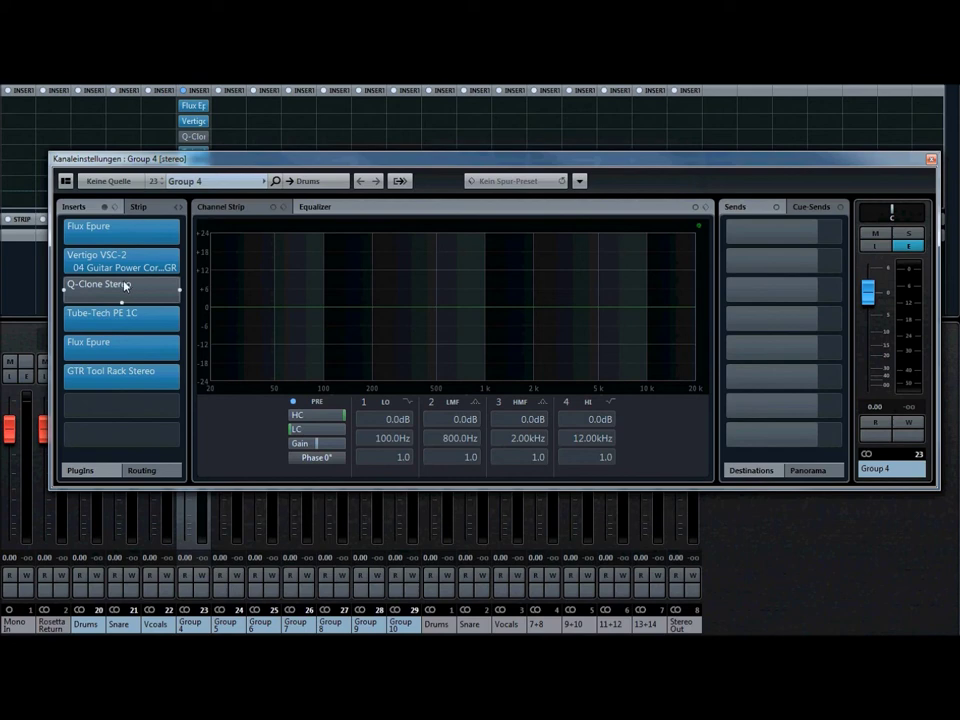
Raise the high-frequency Boost in Group 4's Tube-Tech PE 1C, adjust its High Frequency knob, and close the plugin.
{"action": "left_click", "coordinate": [132, 317]}
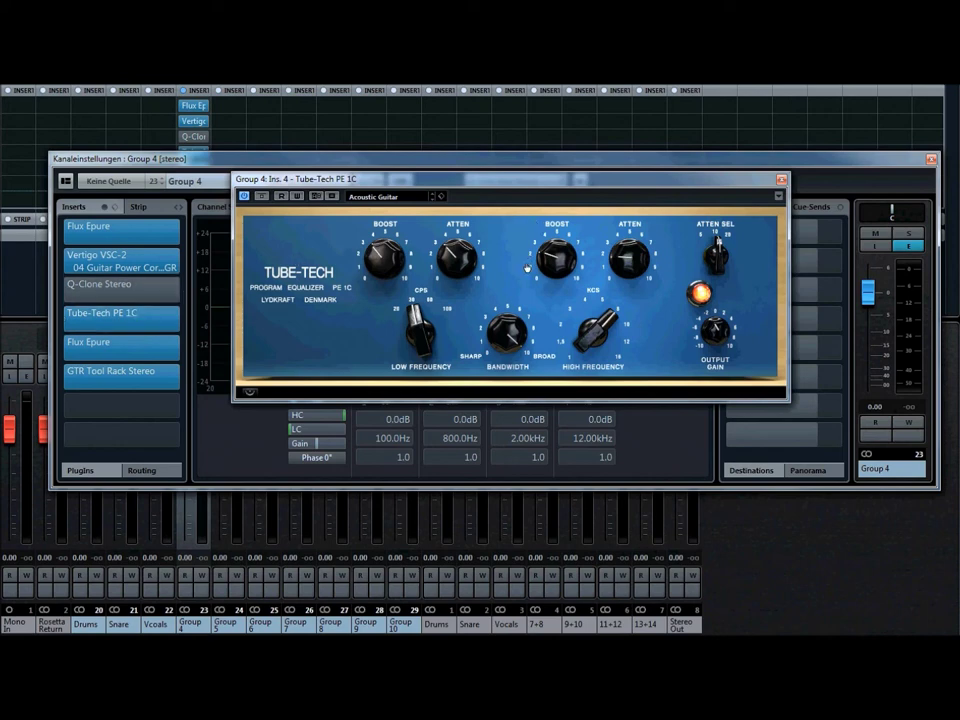
{"action": "left_click", "coordinate": [557, 267]}
{"action": "mouse_move", "coordinate": [557, 267]}
{"action": "left_mouse_down"}
{"action": "mouse_move", "coordinate": [561, 199]}
{"action": "mouse_move", "coordinate": [565, 213]}
{"action": "left_mouse_up"}
{"action": "left_click_drag", "start_coordinate": [583, 328], "coordinate": [592, 326]}
{"action": "left_click", "coordinate": [781, 180]}
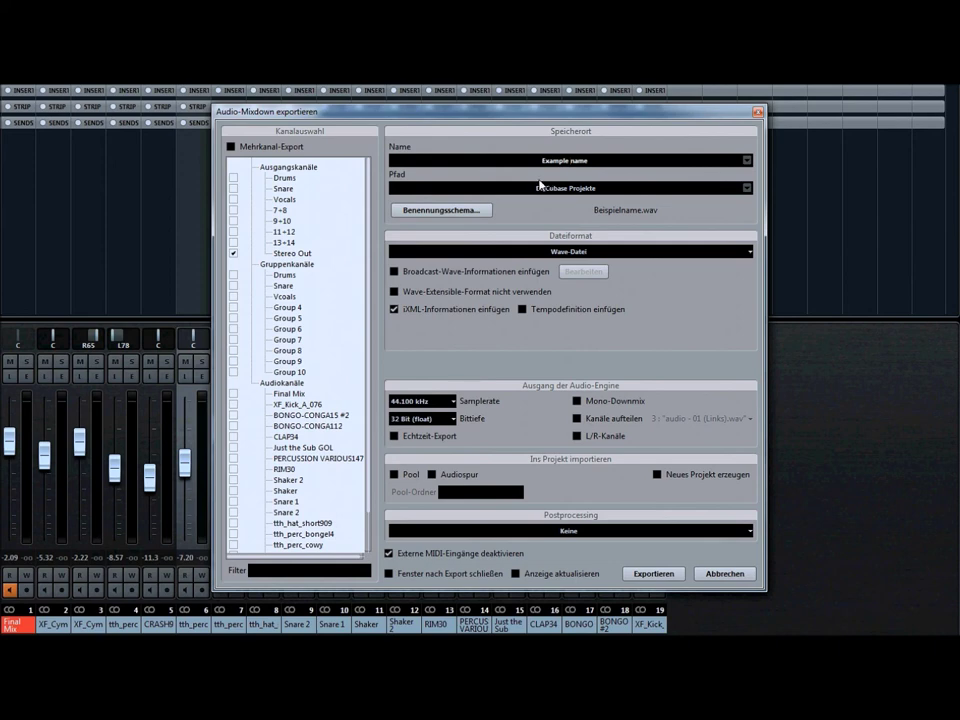
Name the mixdown file "Example name" and view the available export file formats.
{"action": "left_click", "coordinate": [613, 161]}
{"action": "left_click", "coordinate": [570, 252]}
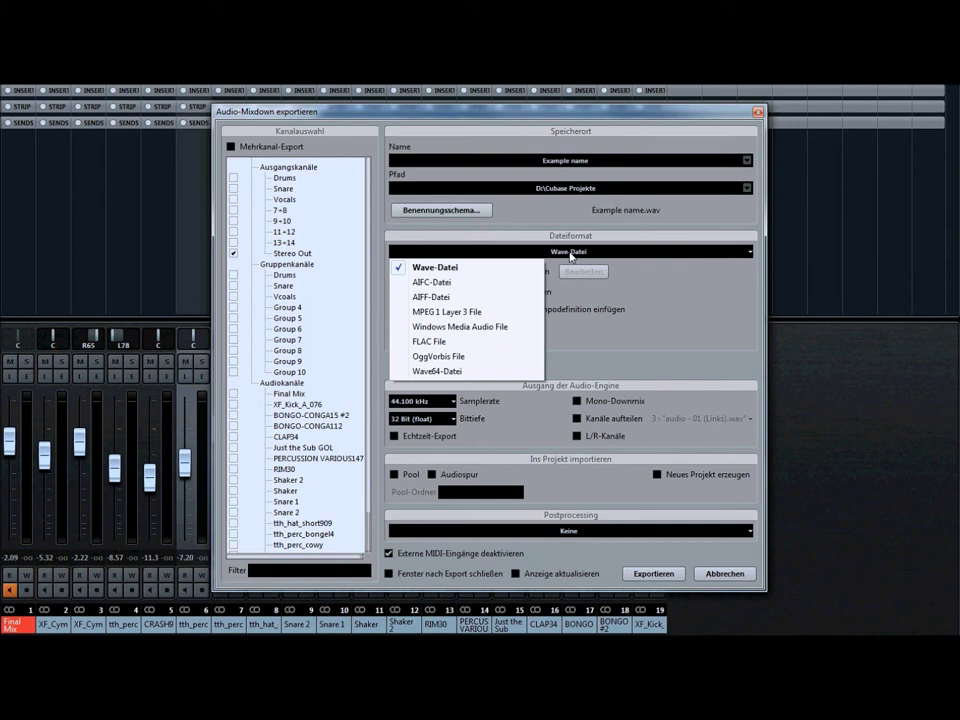
{"action": "left_click", "coordinate": [547, 216]}
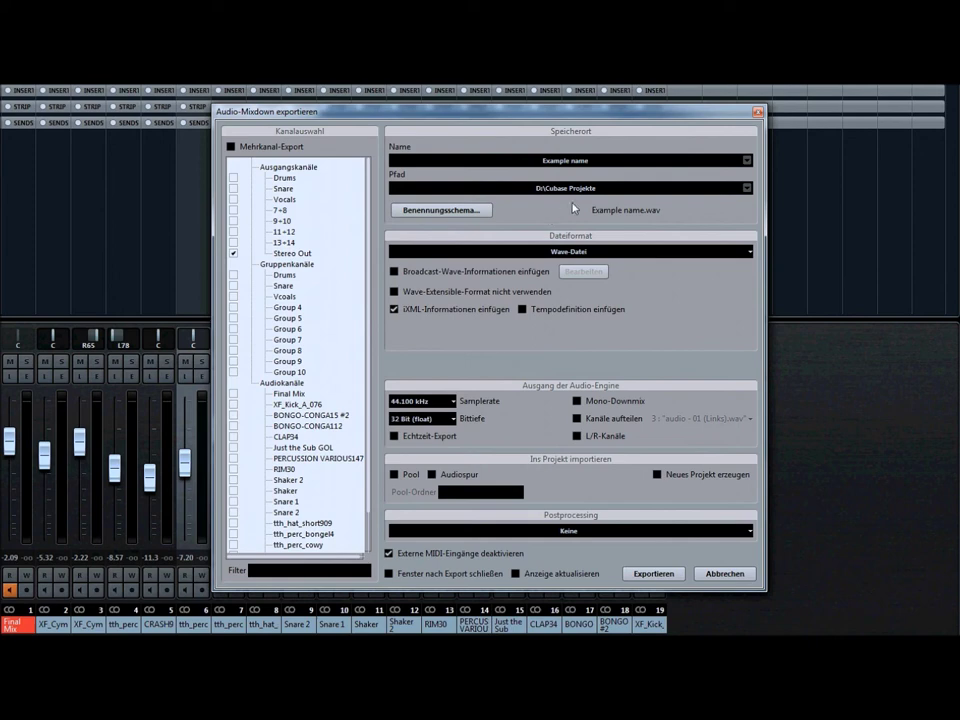
Try multi-channel export with the Drums, Snare and Vocals output channels, and return to exporting a single channel.
{"action": "left_click", "coordinate": [256, 149]}
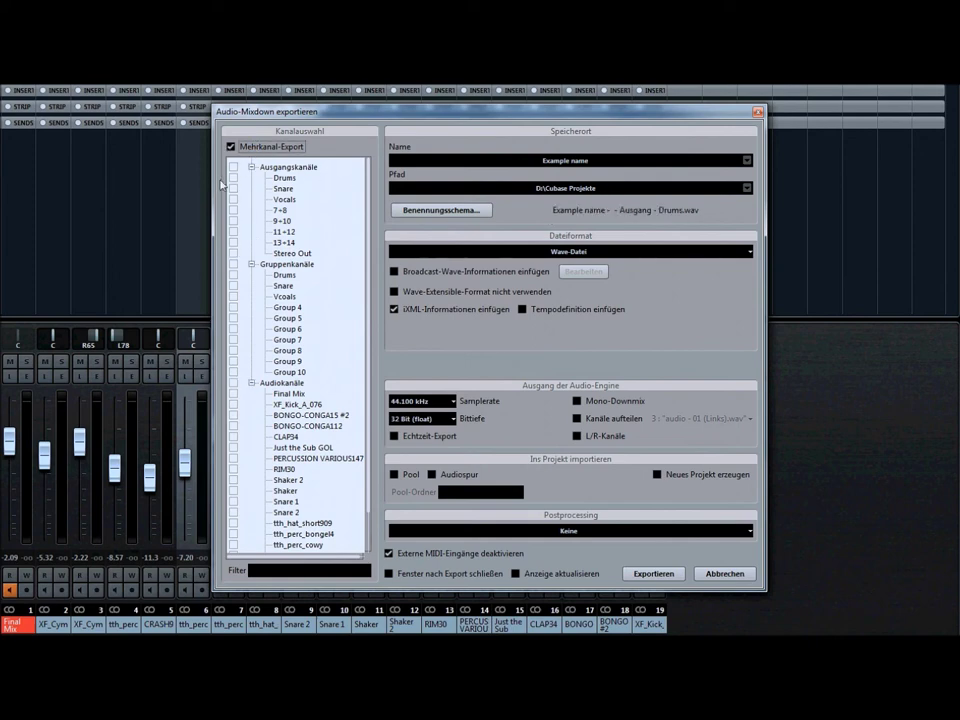
{"action": "left_click", "coordinate": [234, 178]}
{"action": "left_click", "coordinate": [234, 189]}
{"action": "left_click", "coordinate": [232, 200]}
{"action": "left_click", "coordinate": [233, 200]}
{"action": "left_click", "coordinate": [232, 201]}
{"action": "left_click", "coordinate": [234, 189]}
{"action": "left_click", "coordinate": [234, 177]}
{"action": "left_click", "coordinate": [232, 147]}
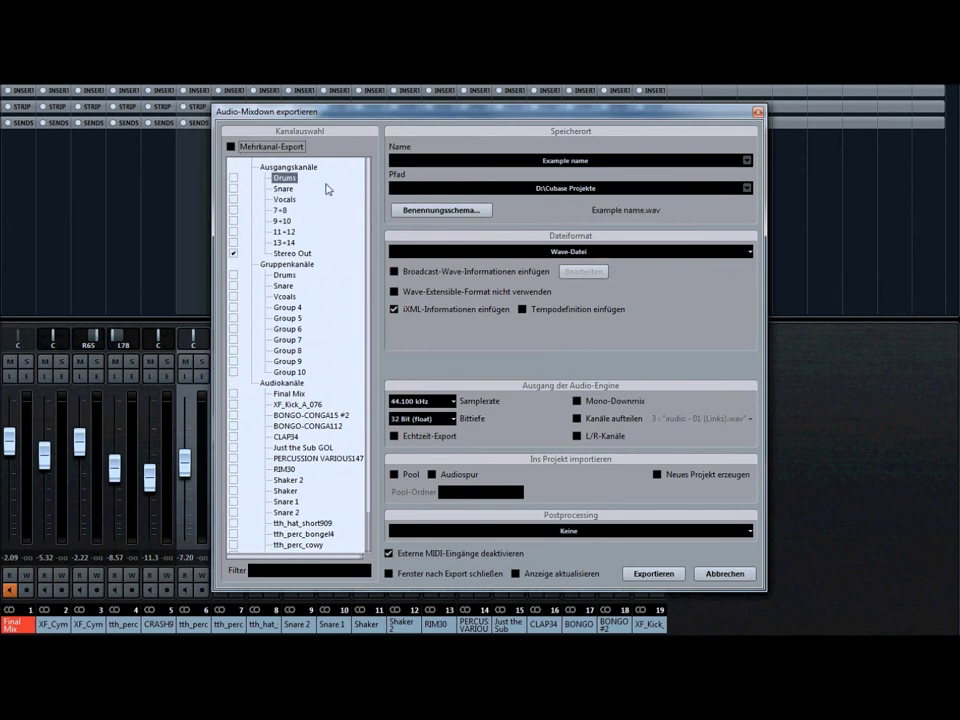
Try the Broadcast-Wave information and tempo definition options for the Wave export, and switch both off again.
{"action": "left_click", "coordinate": [432, 270]}
{"action": "left_click", "coordinate": [432, 271]}
{"action": "left_click", "coordinate": [541, 311]}
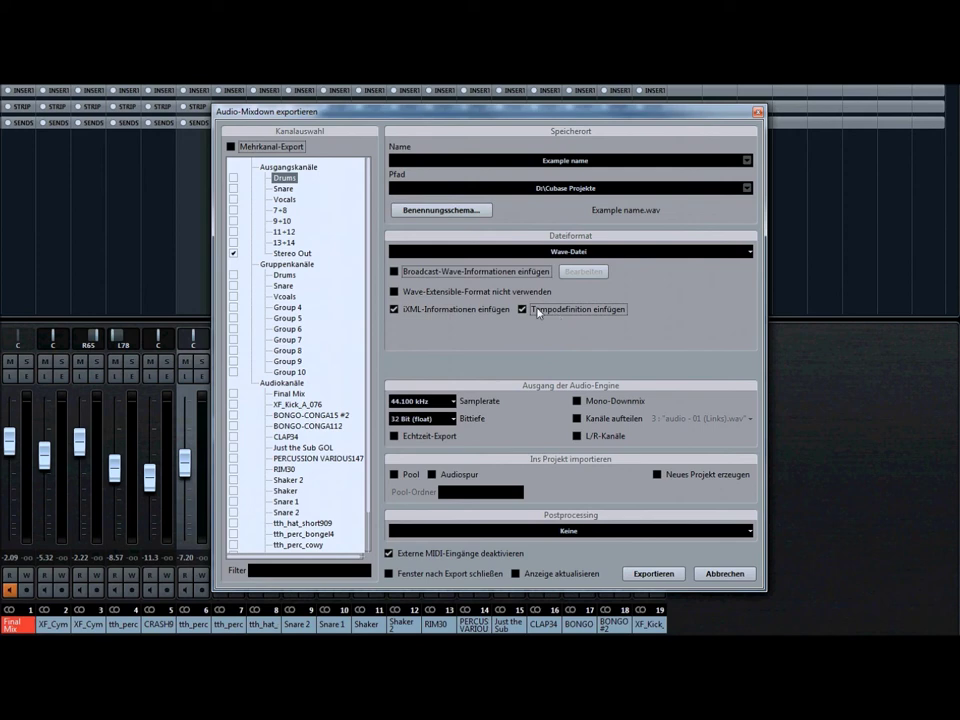
{"action": "left_click", "coordinate": [544, 312]}
Try export sample rates of 48.000 kHz and 88.200 kHz, and set the rate back to 44.100 kHz.
{"action": "left_click", "coordinate": [435, 402]}
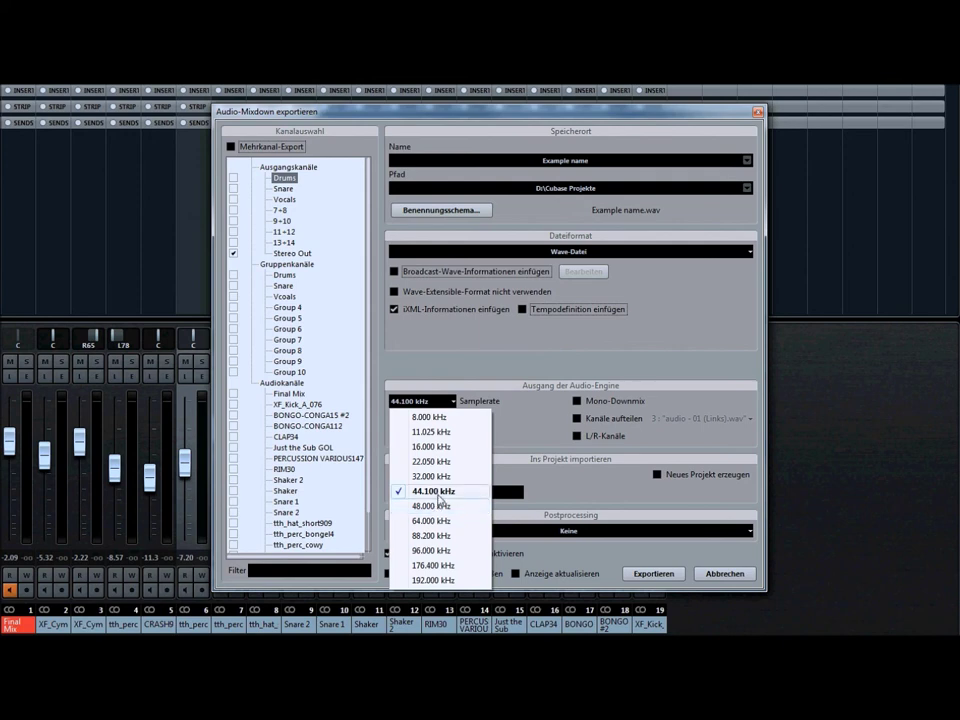
{"action": "left_click", "coordinate": [433, 507]}
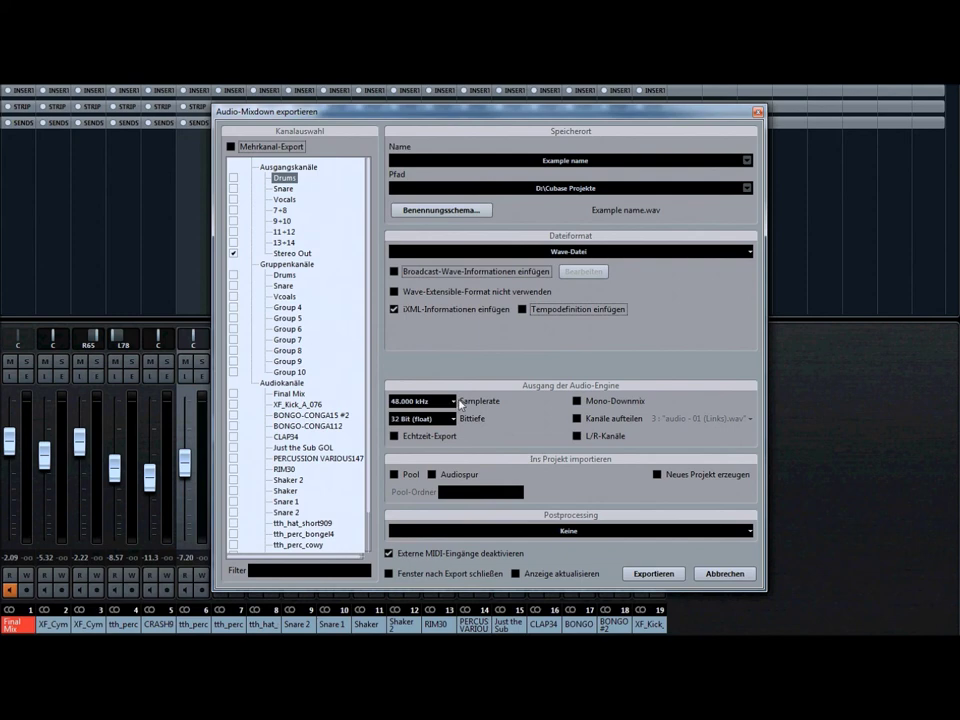
{"action": "left_click", "coordinate": [452, 401]}
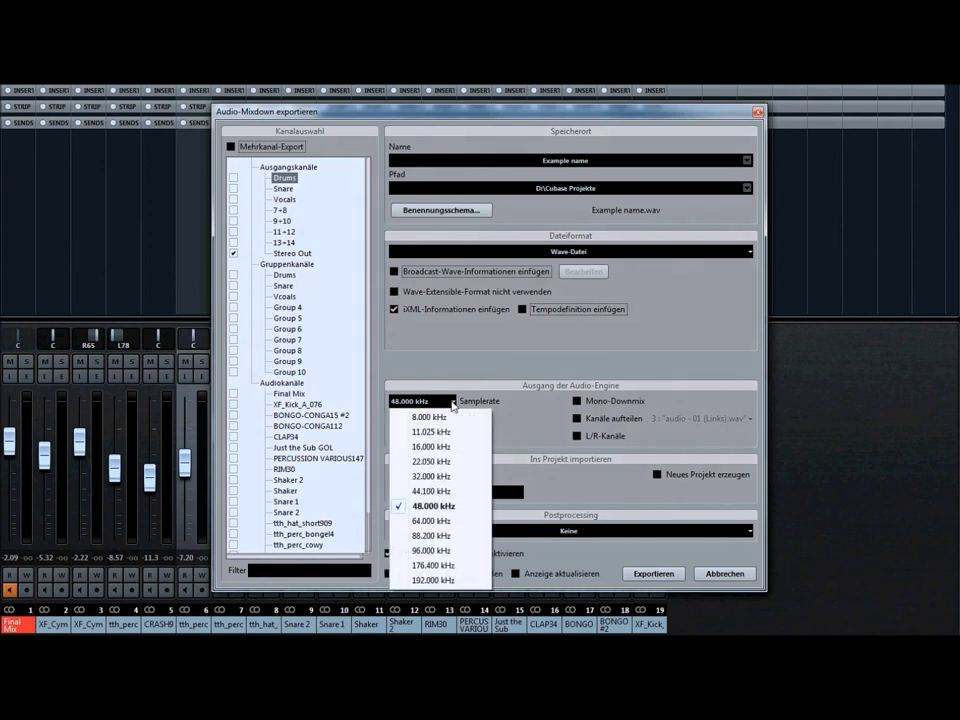
{"action": "left_click", "coordinate": [433, 538]}
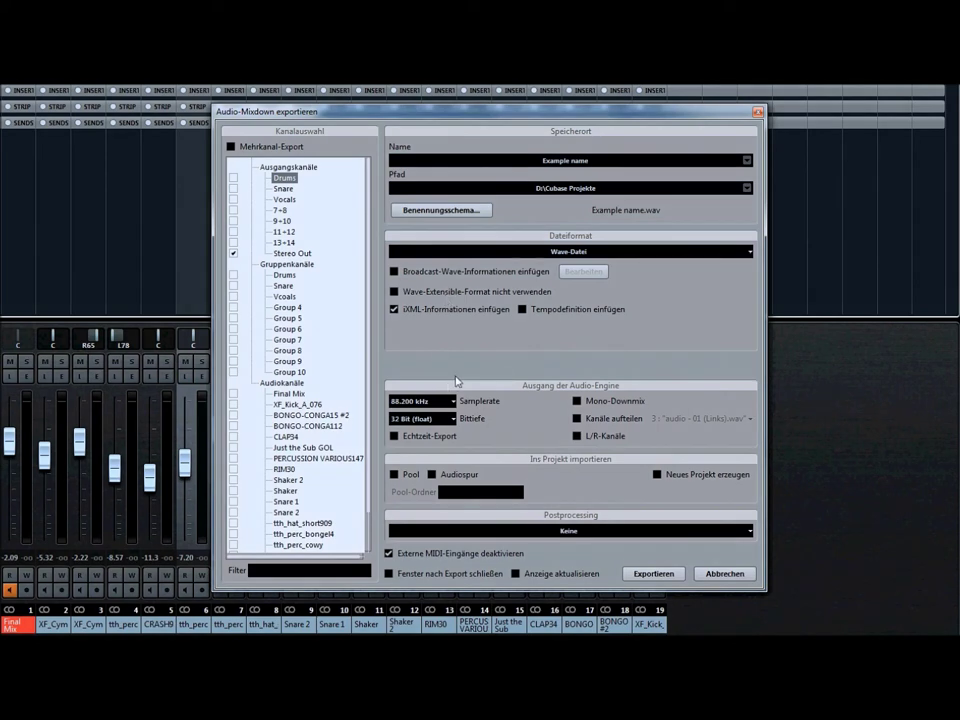
{"action": "left_click", "coordinate": [436, 402]}
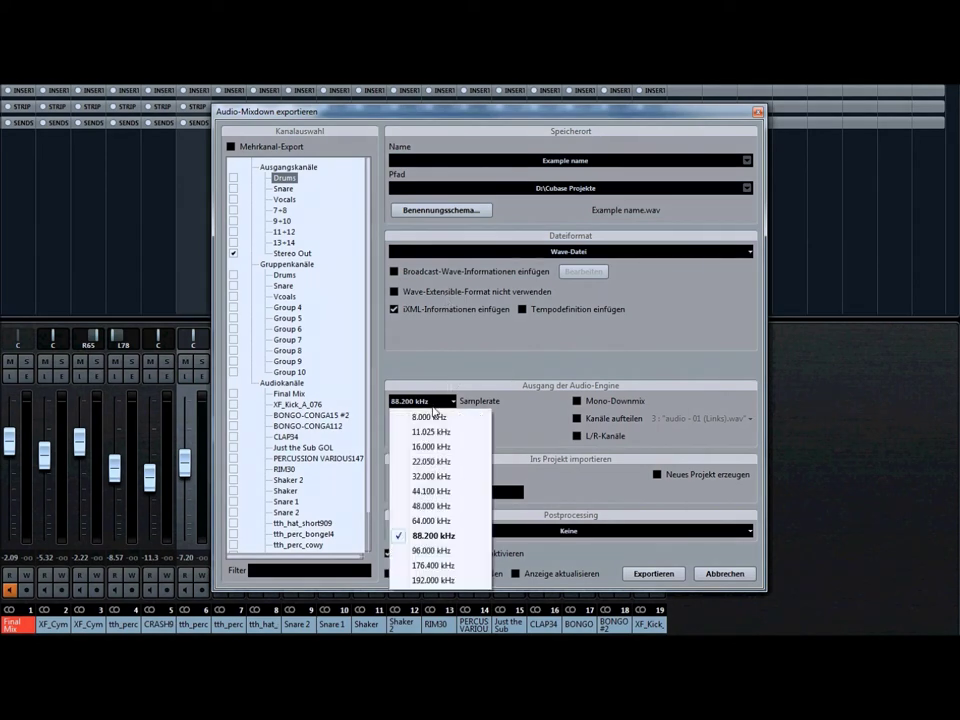
{"action": "left_click", "coordinate": [432, 491]}
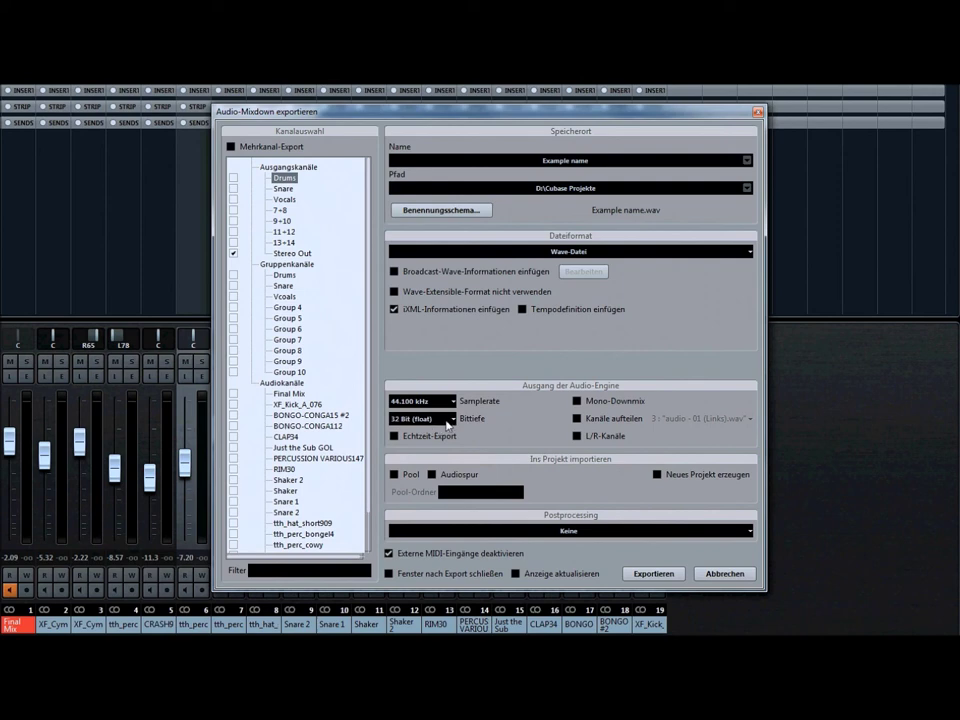
View the bit depth options for the mixdown and cancel the audio export.
{"action": "left_click", "coordinate": [448, 424]}
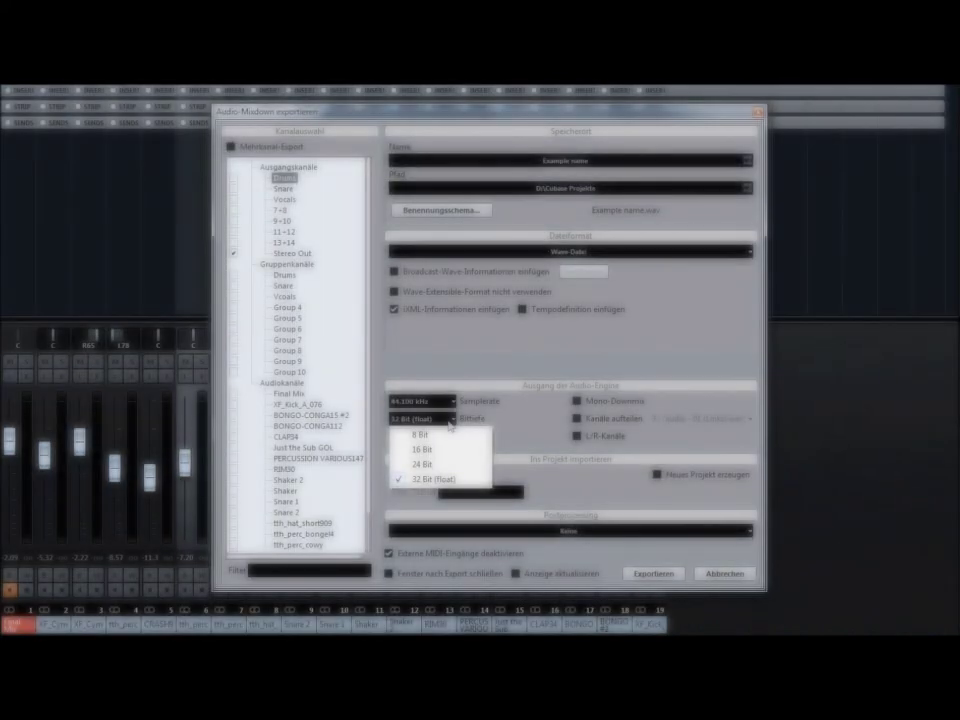
{"action": "left_click", "coordinate": [736, 570]}
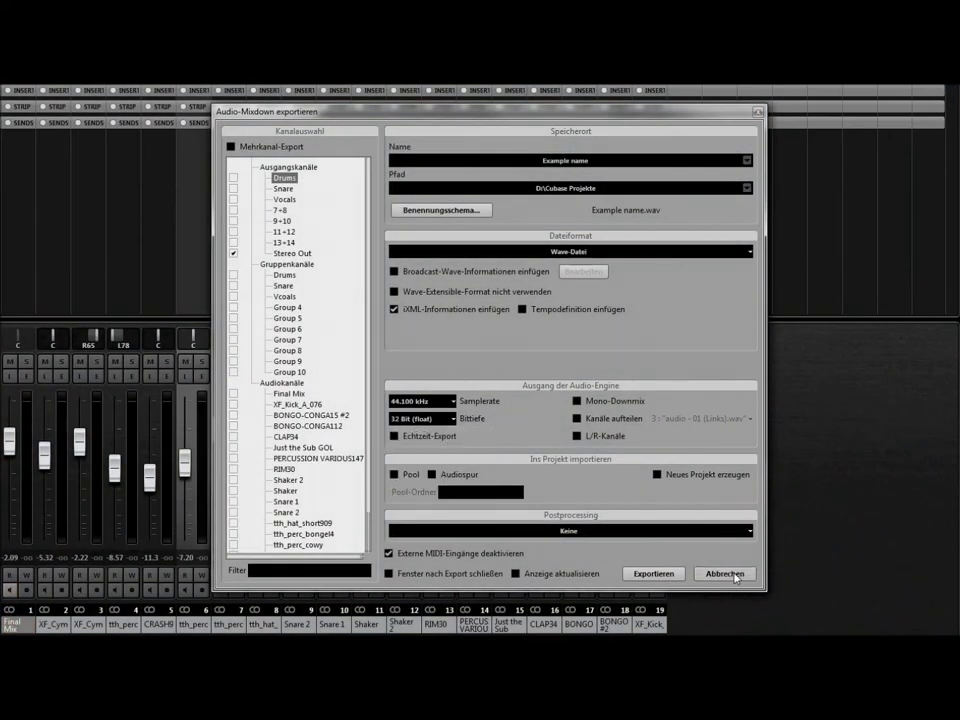
{"action": "left_click", "coordinate": [735, 575]}
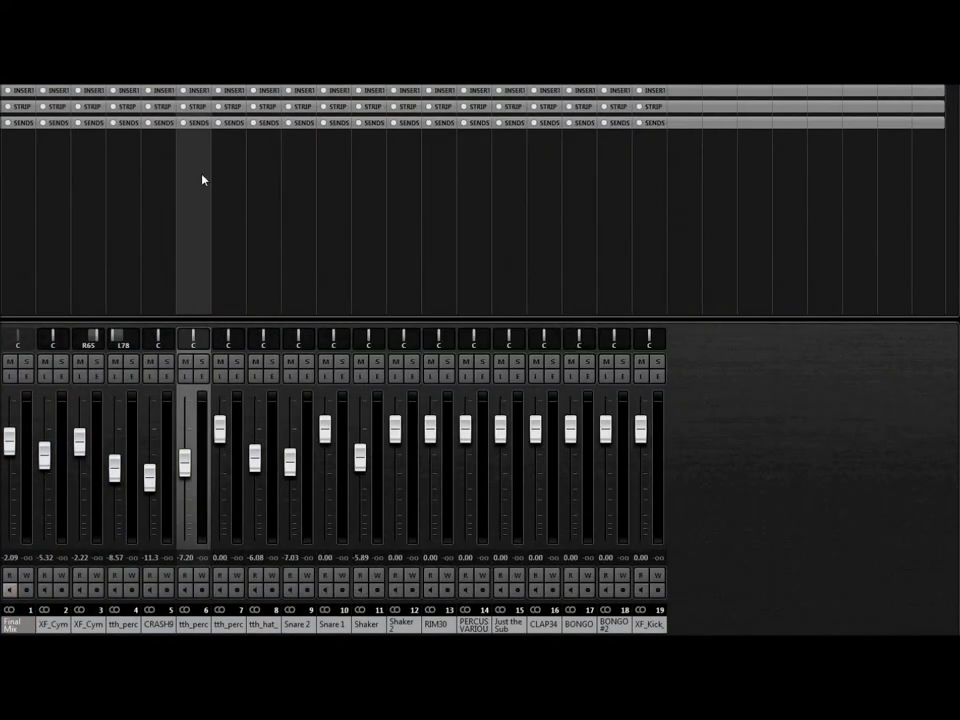
Switch the mixer to full-screen mode on Monitor 1 and open the settings of the project.
{"action": "left_click", "coordinate": [940, 86]}
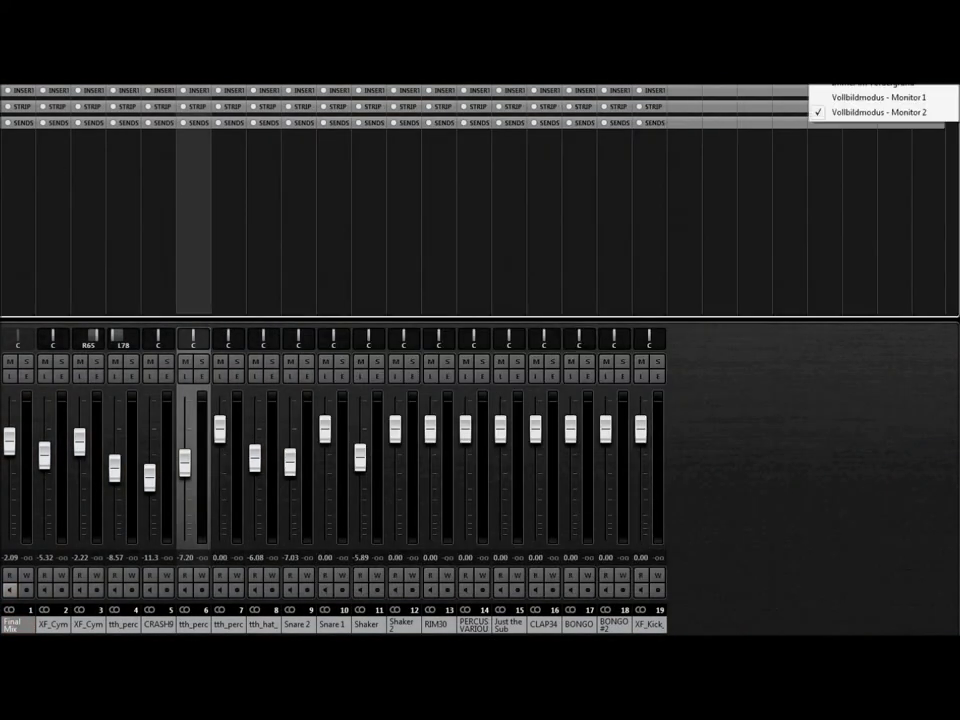
{"action": "left_click", "coordinate": [869, 99]}
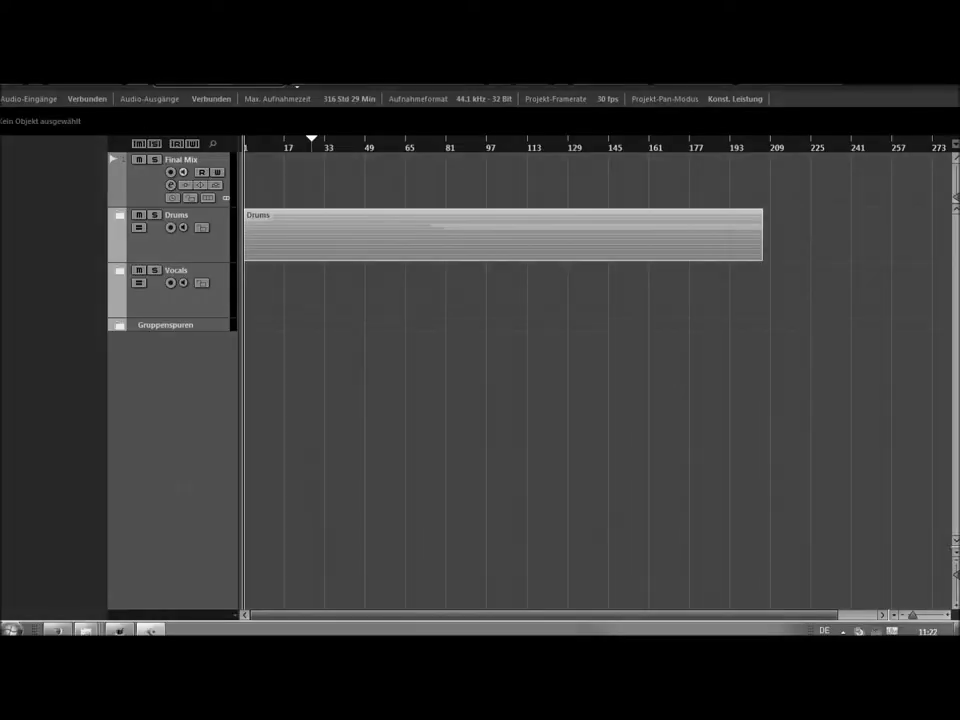
{"action": "left_click", "coordinate": [103, 64]}
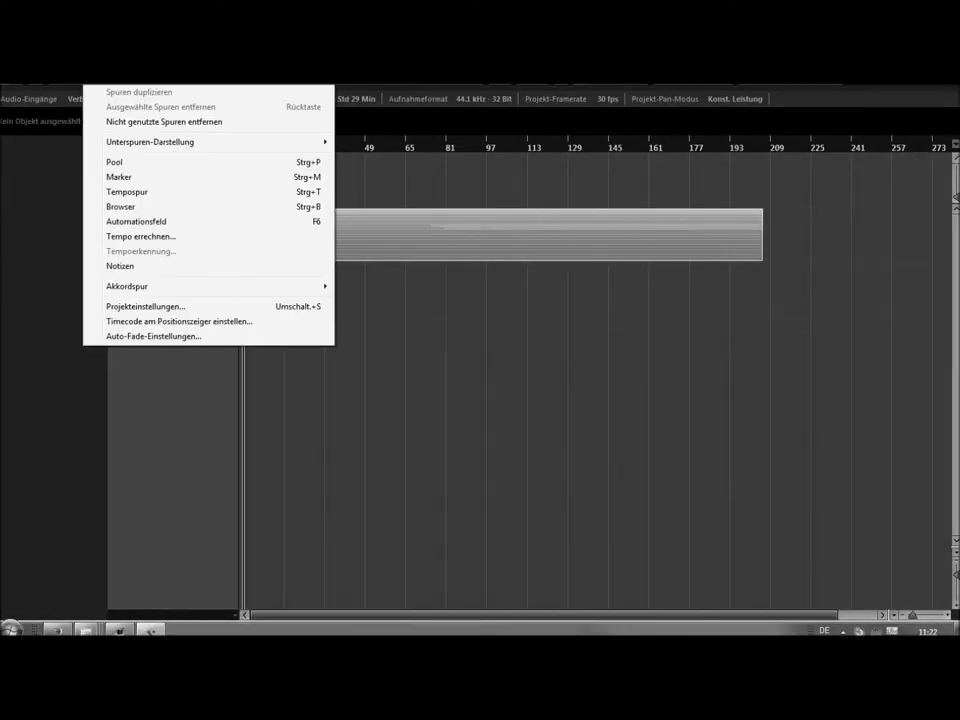
{"action": "left_click", "coordinate": [145, 306]}
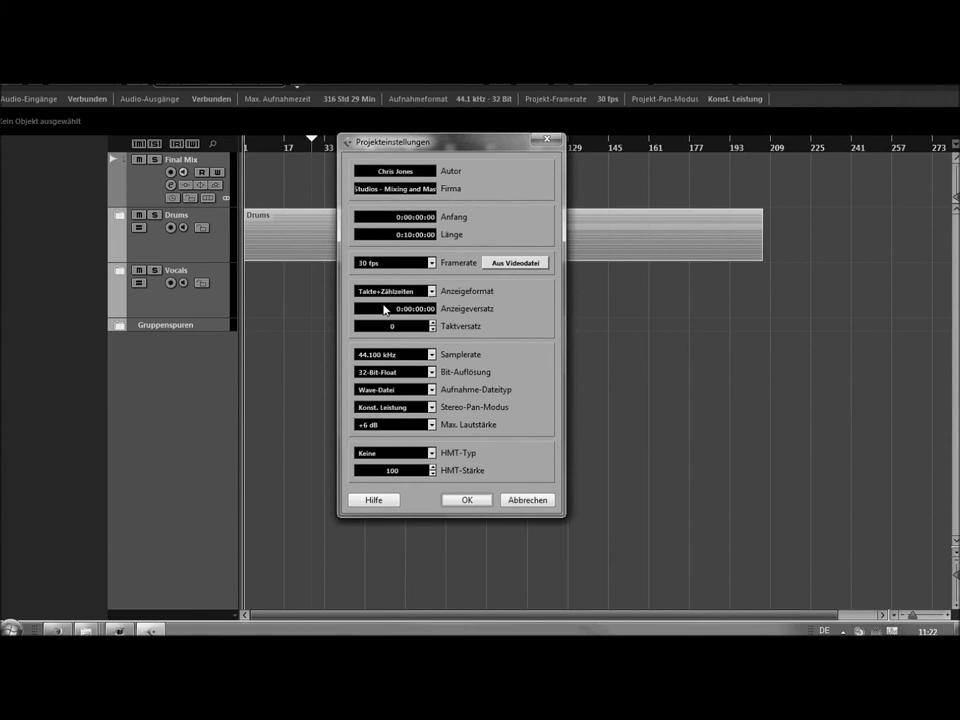
Examine the sample rate and bit resolution choices in the project settings without changing them.
{"action": "left_click", "coordinate": [471, 355]}
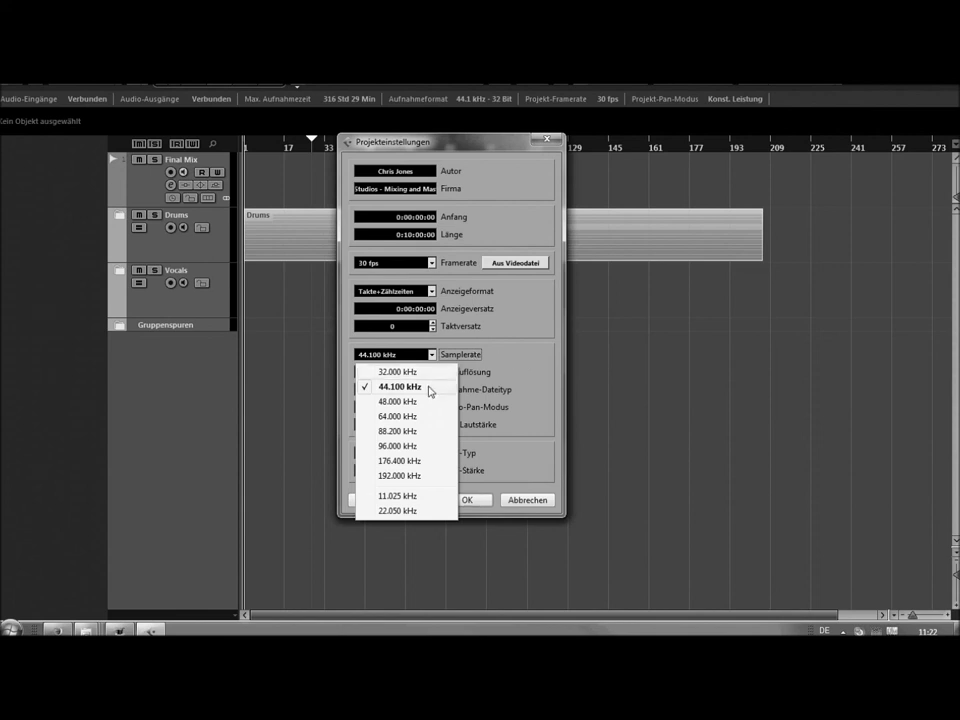
{"action": "left_click", "coordinate": [516, 369]}
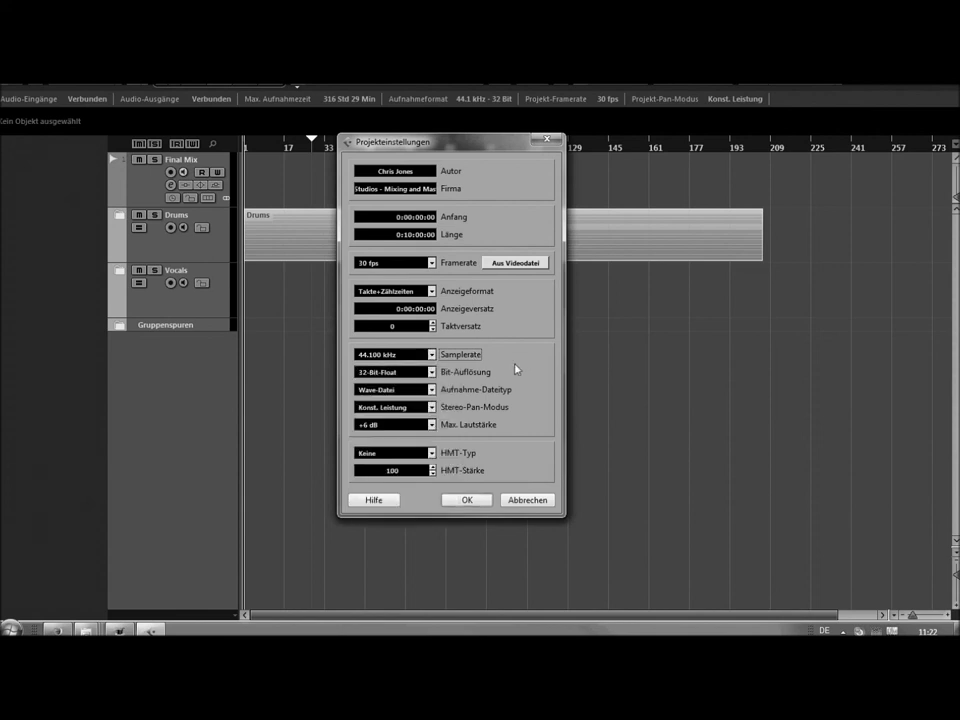
{"action": "left_click", "coordinate": [431, 372]}
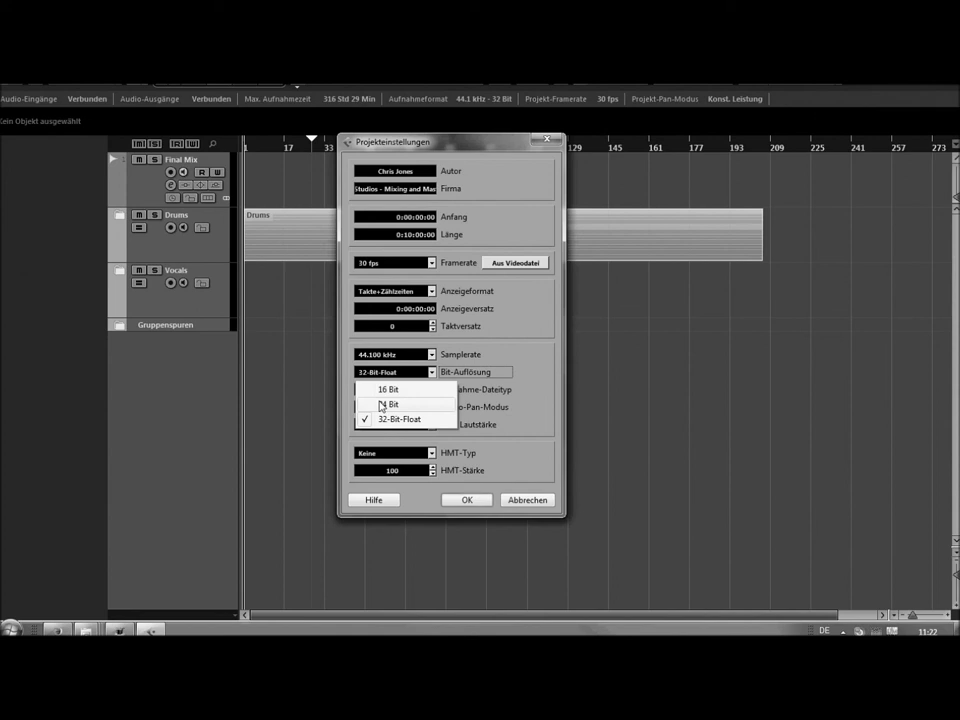
{"action": "left_click", "coordinate": [499, 397]}
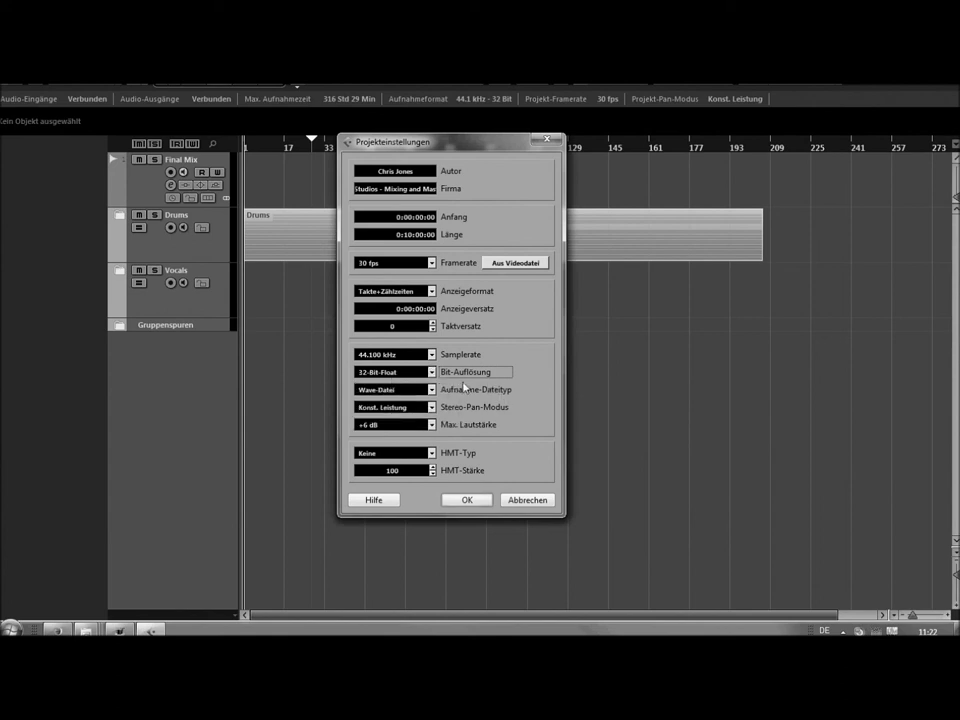
{"action": "left_click", "coordinate": [391, 372]}
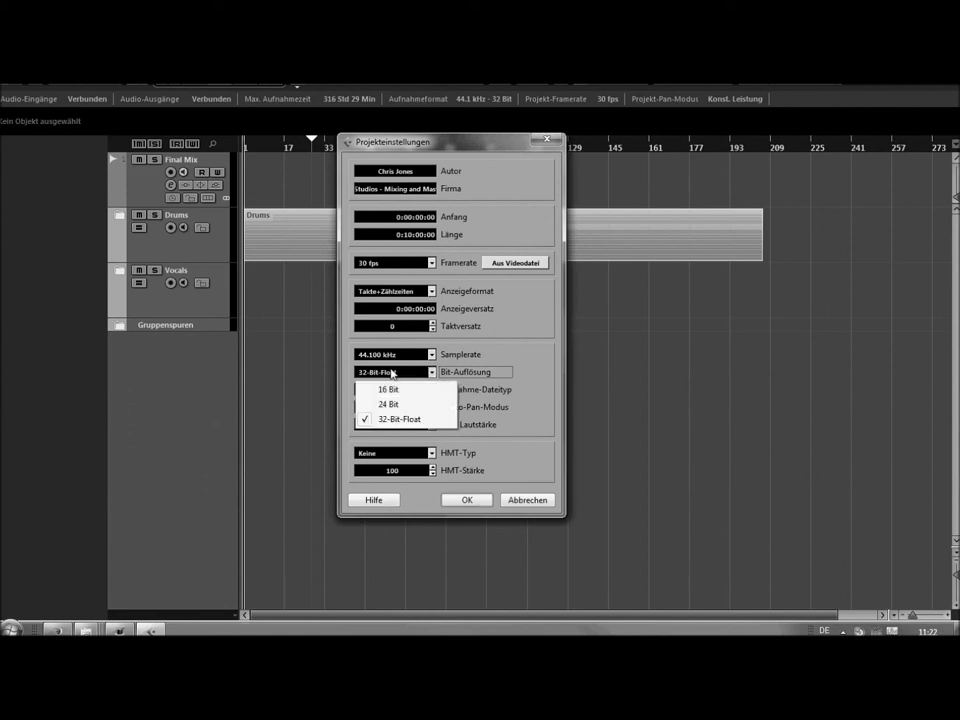
{"action": "left_click", "coordinate": [530, 368]}
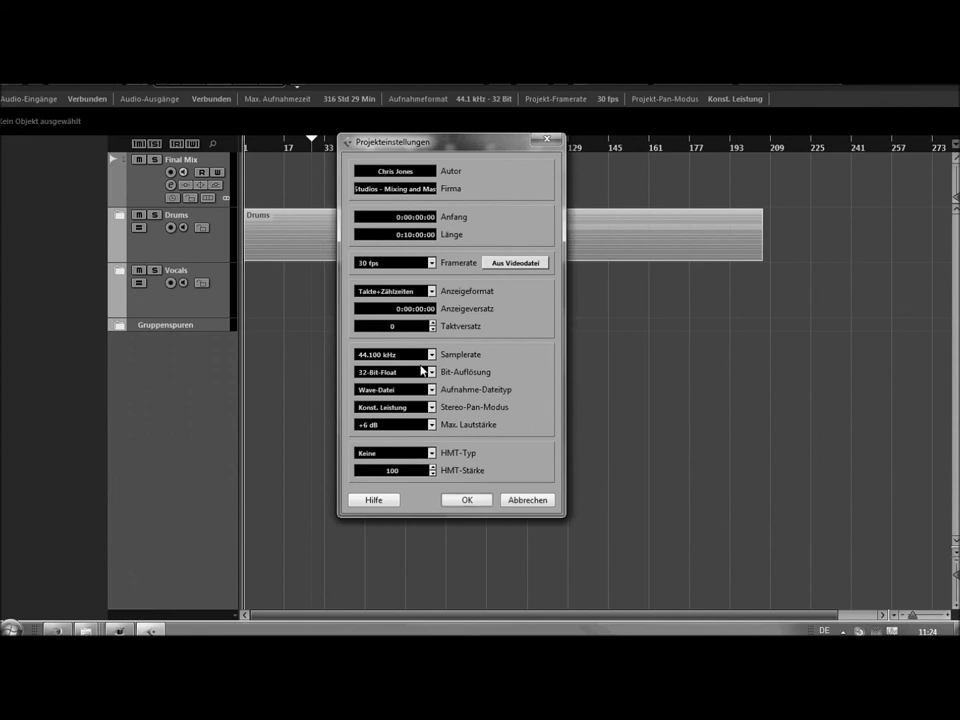
Examine the recording file type and maximum volume choices in the project settings, and close the settings.
{"action": "left_click", "coordinate": [432, 390]}
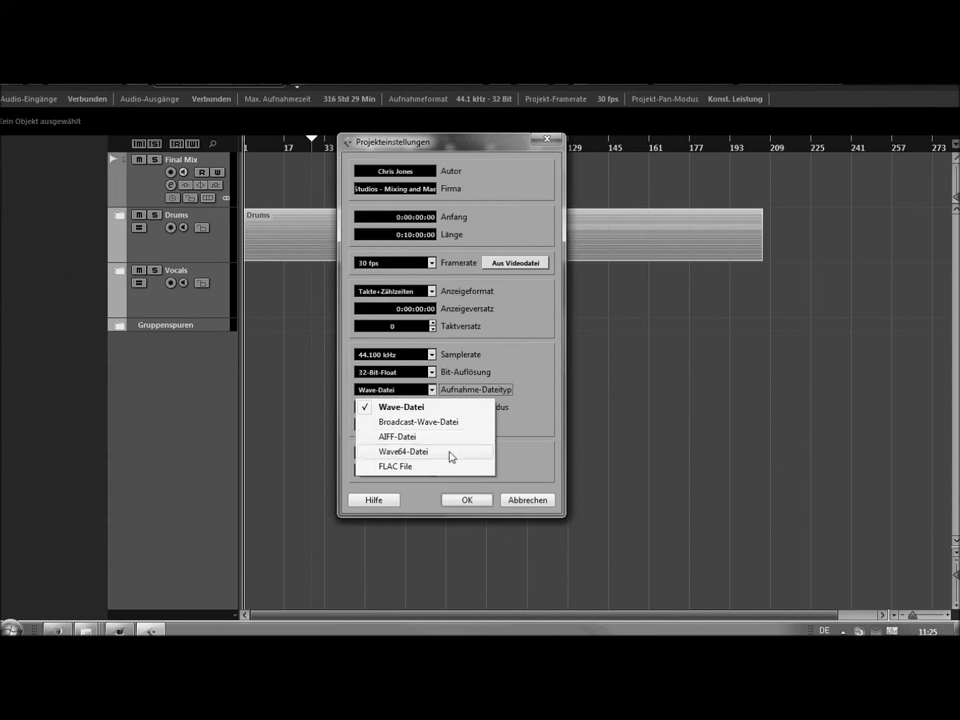
{"action": "left_click", "coordinate": [531, 363]}
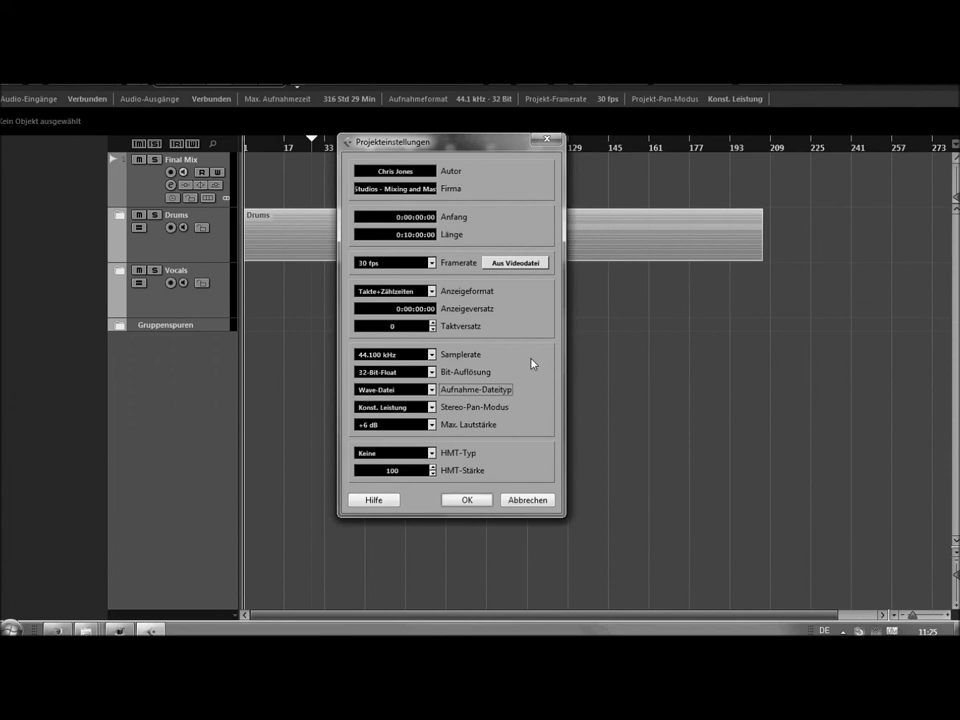
{"action": "left_click", "coordinate": [432, 425]}
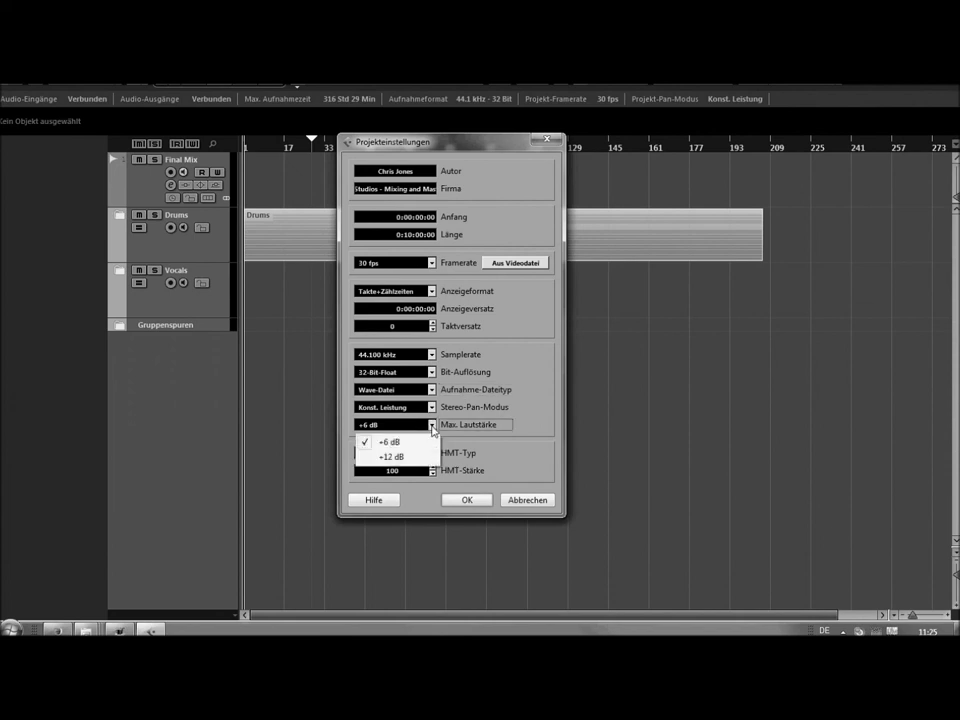
{"action": "left_click", "coordinate": [502, 420]}
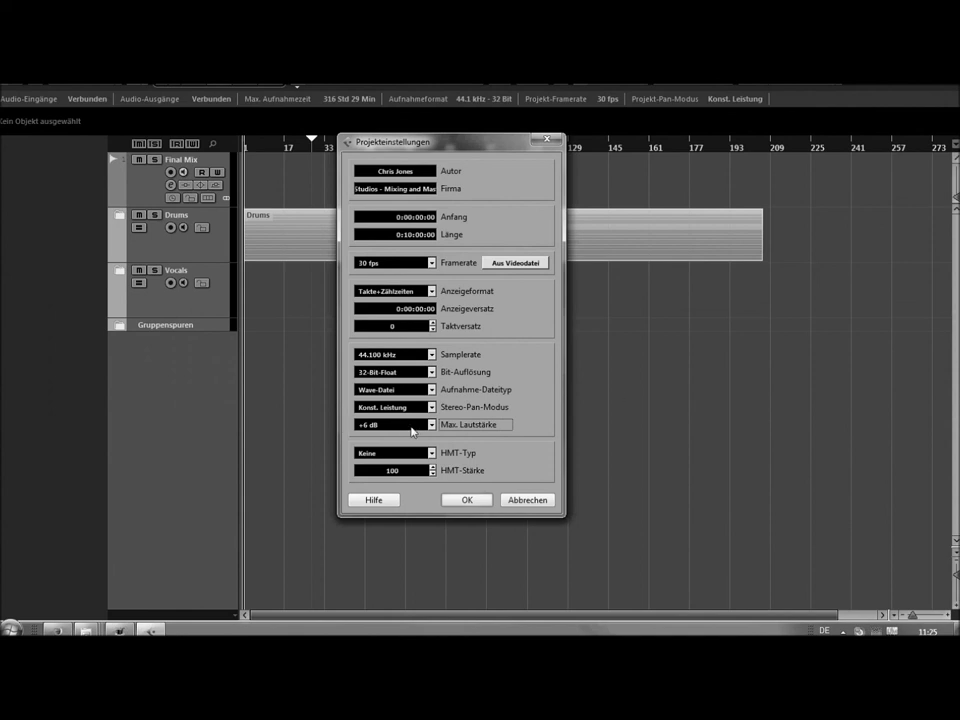
{"action": "left_click", "coordinate": [462, 499]}
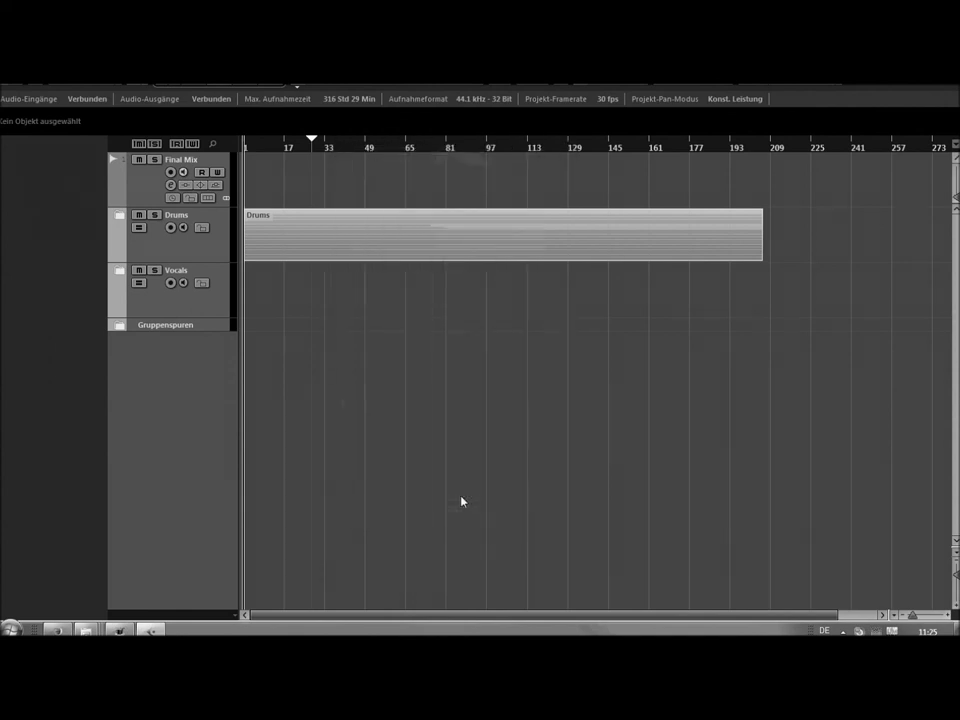